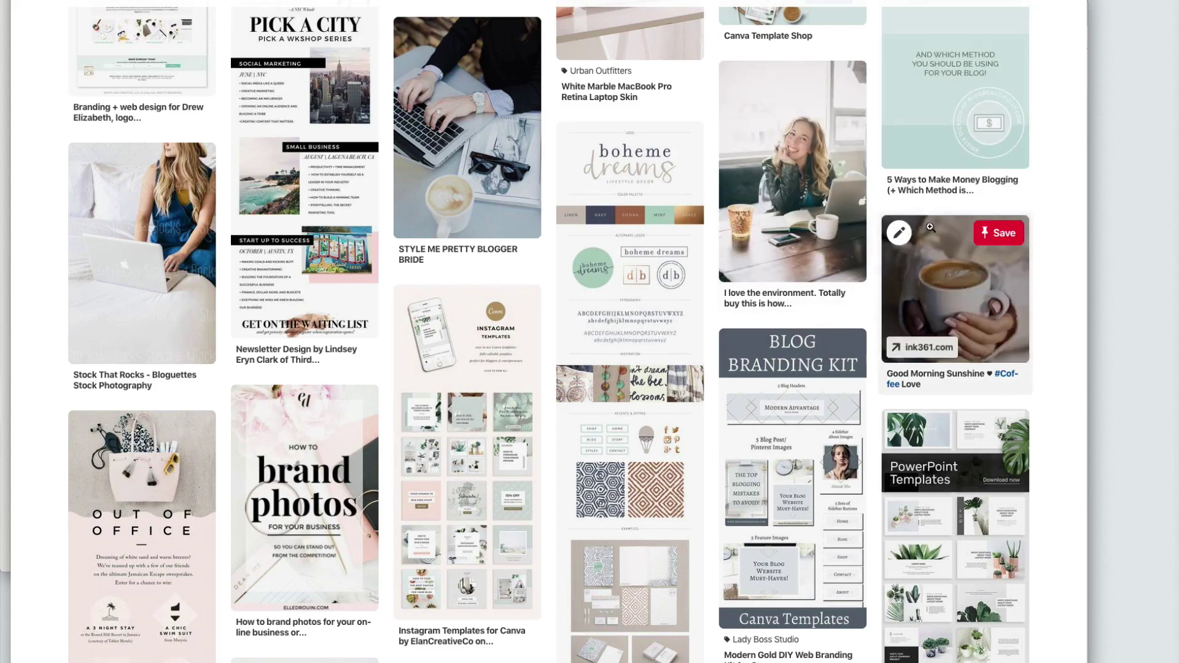
pyautogui.scroll(5, 113, 294)
pyautogui.scroll(1, 113, 294)
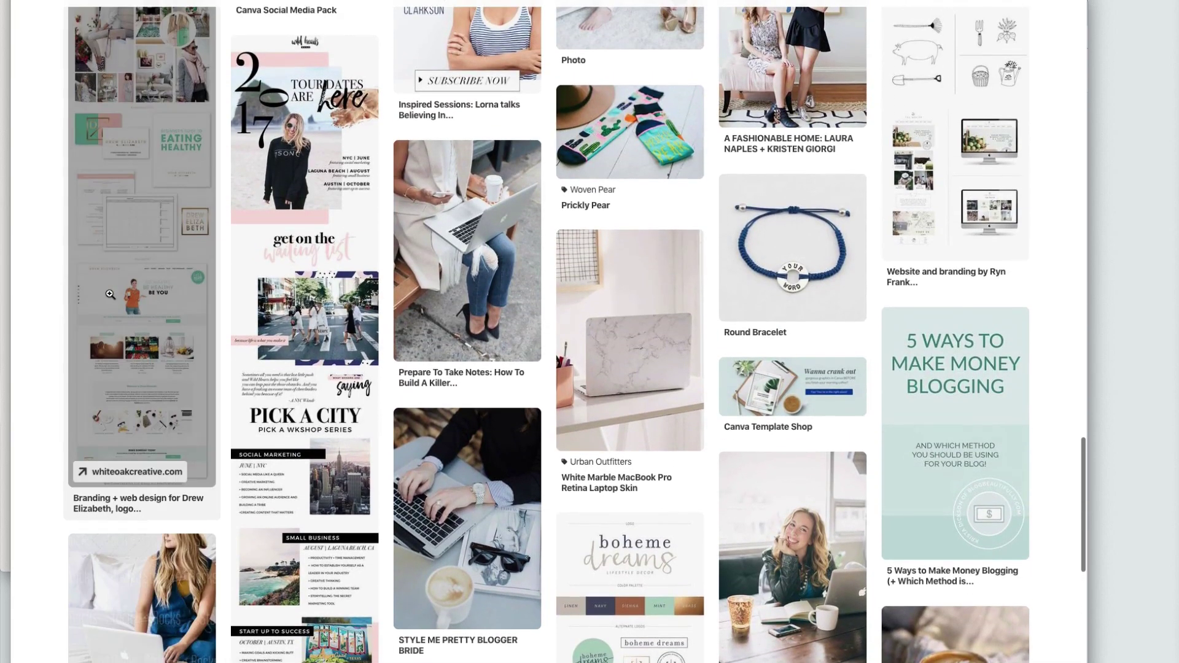
pyautogui.scroll(4, 914, 279)
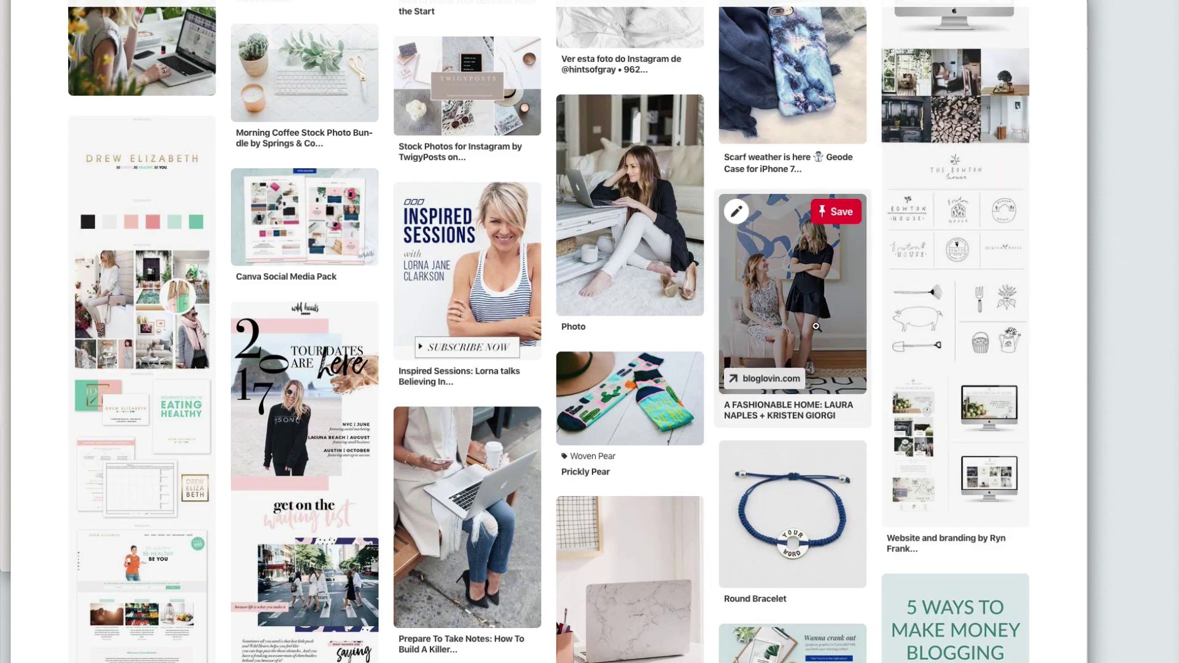
pyautogui.scroll(-10, 816, 326)
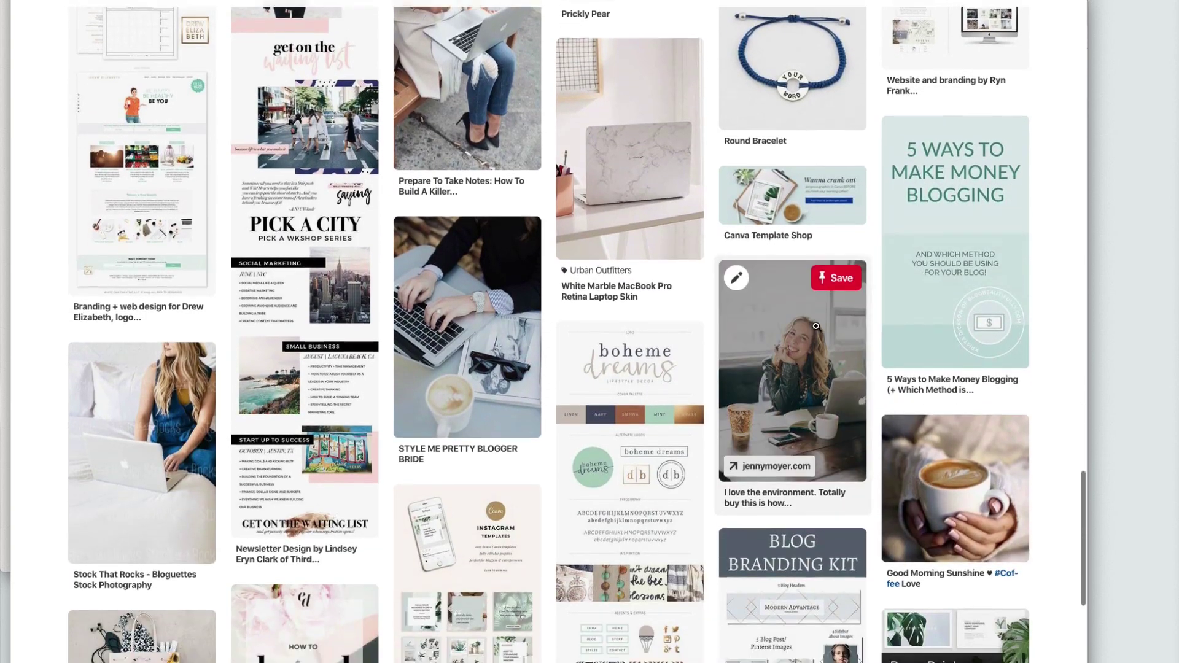
pyautogui.scroll(-3, 817, 327)
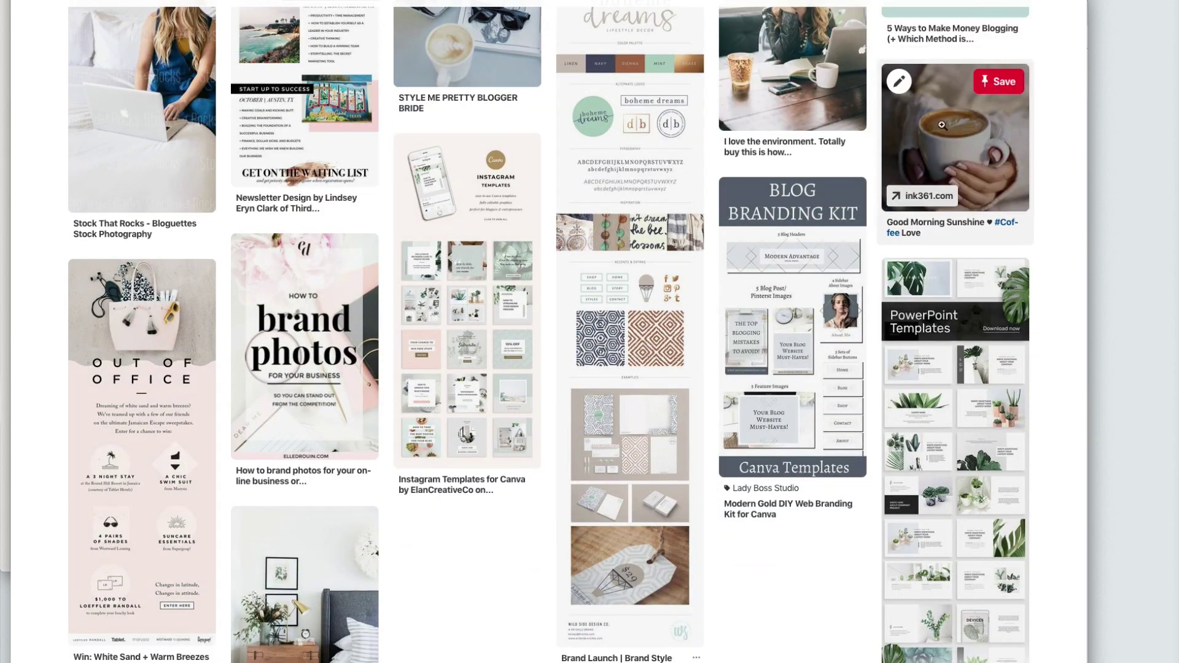
pyautogui.scroll(3, 752, 295)
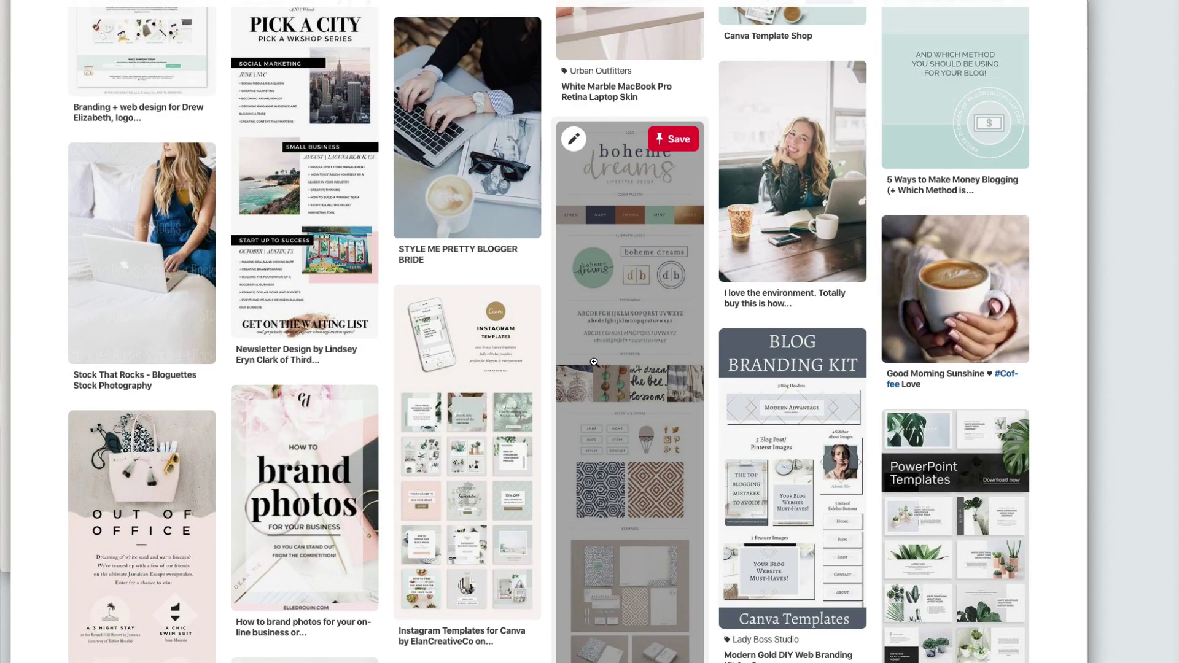
pyautogui.scroll(-7, 595, 362)
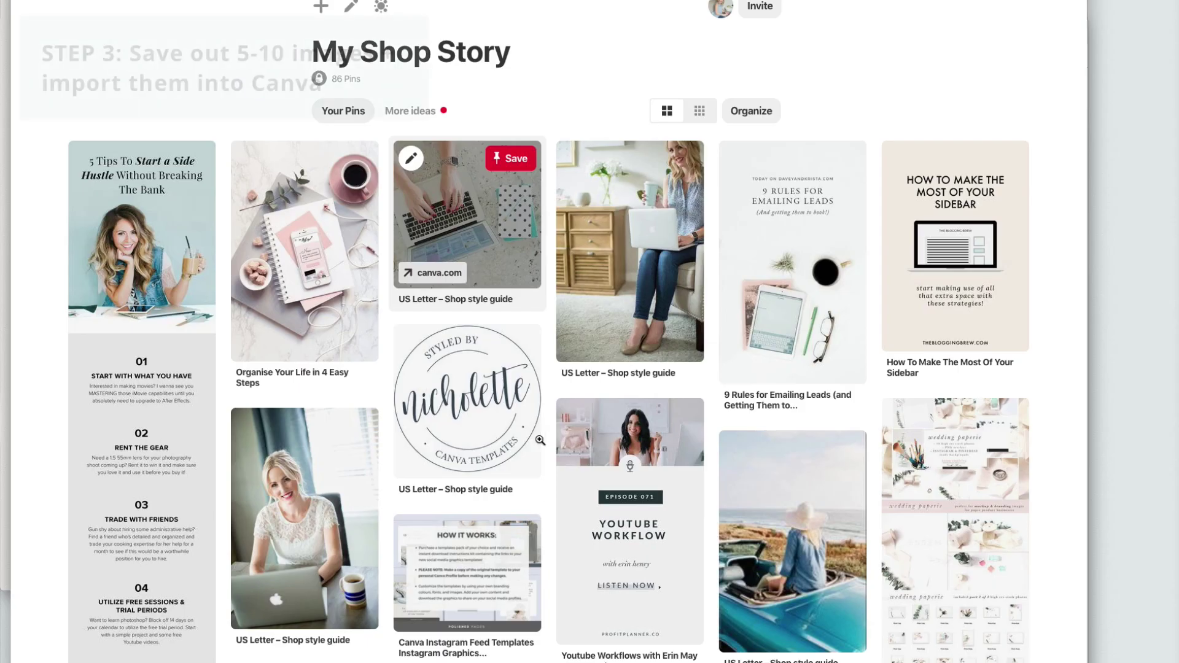
# Step: Save the 'Organise Your Life in 4 Easy Steps' pin image to the Desktop as a JPEG
pyautogui.rightClick(296, 309)
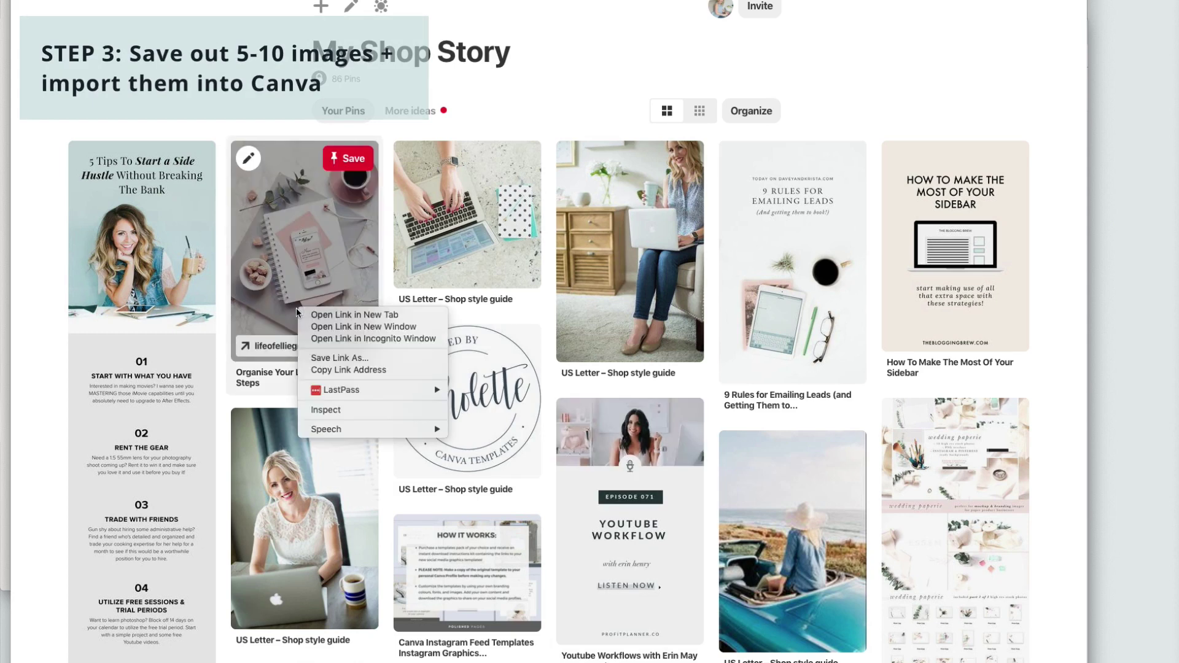
pyautogui.rightClick(429, 247)
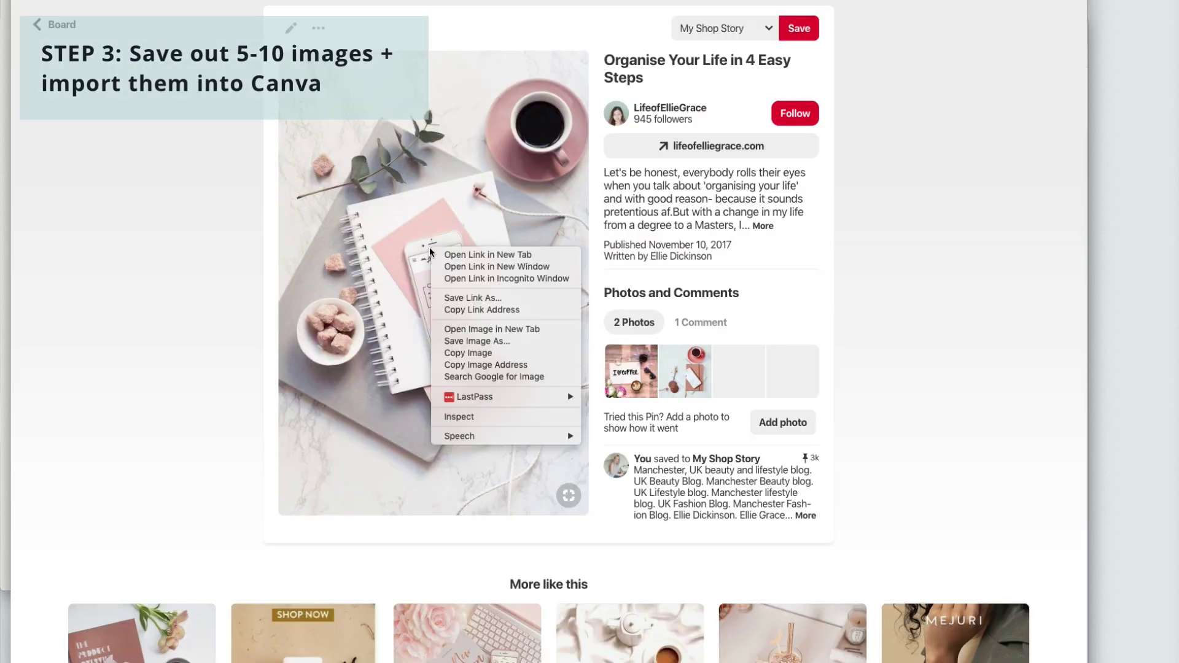
pyautogui.click(467, 343)
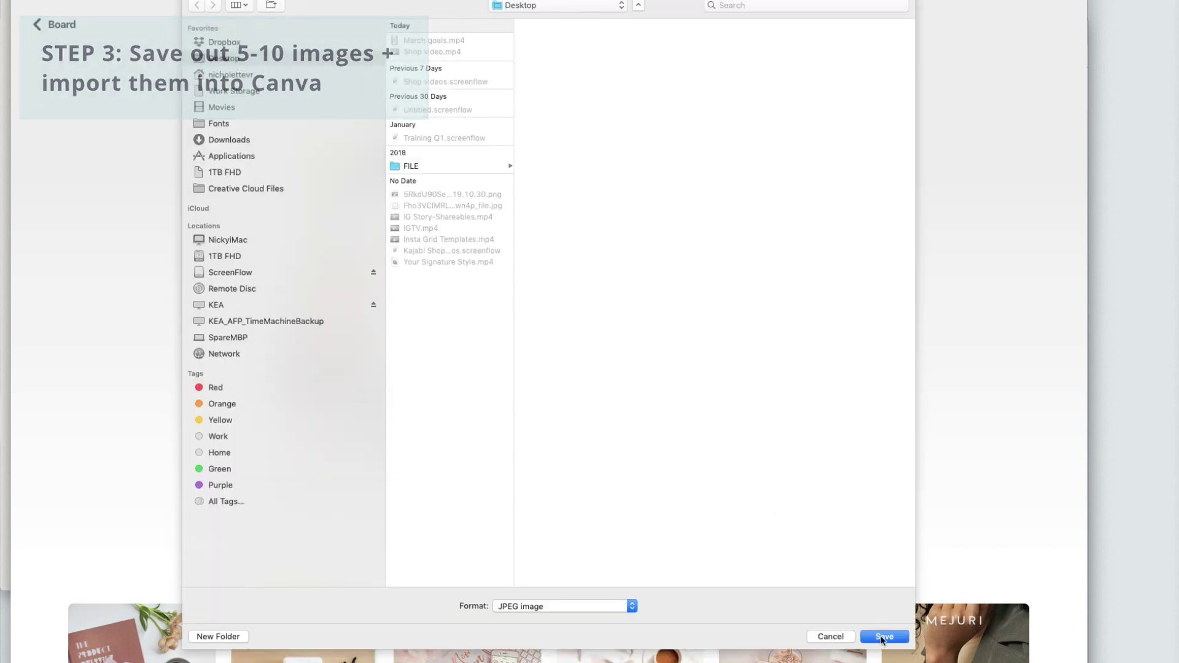
pyautogui.press('Return')
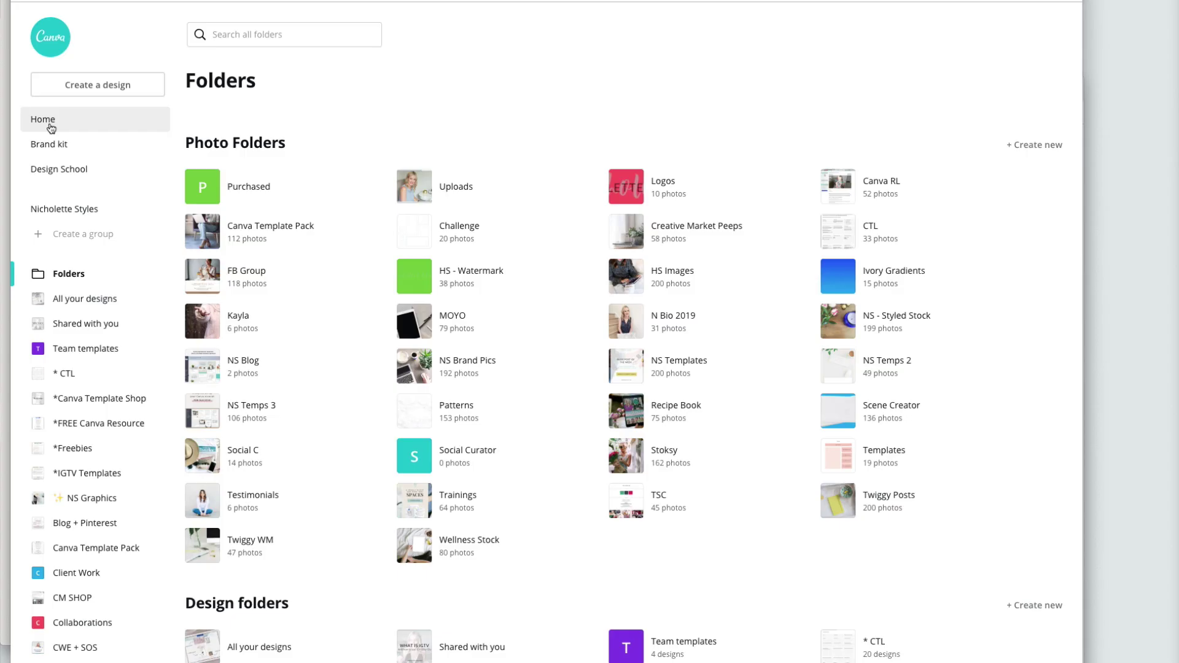
# Step: From Canva Home, start a blank Poster (US) design and cancel the new photo folder
pyautogui.click(48, 124)
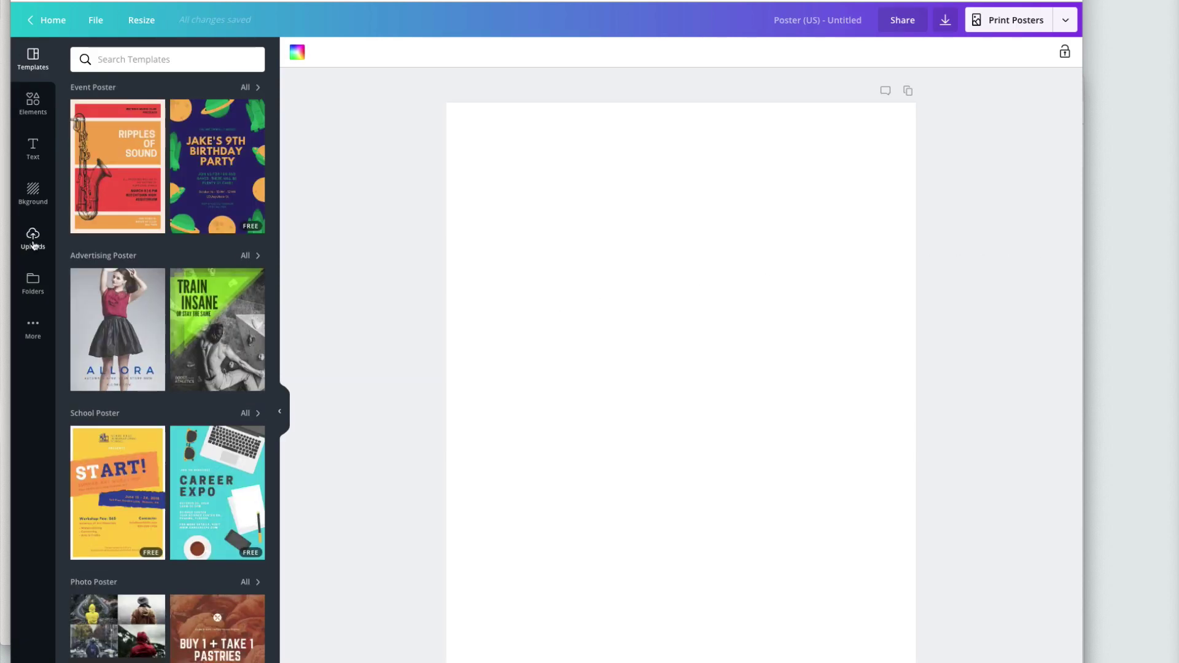
pyautogui.click(33, 284)
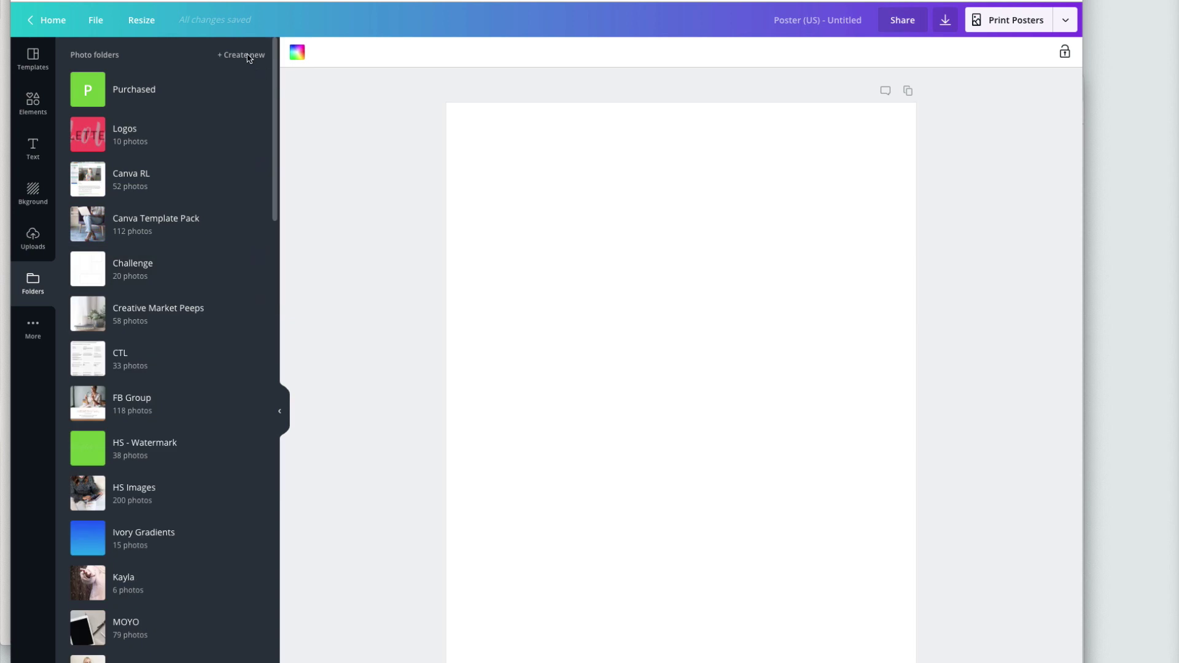
pyautogui.click(243, 55)
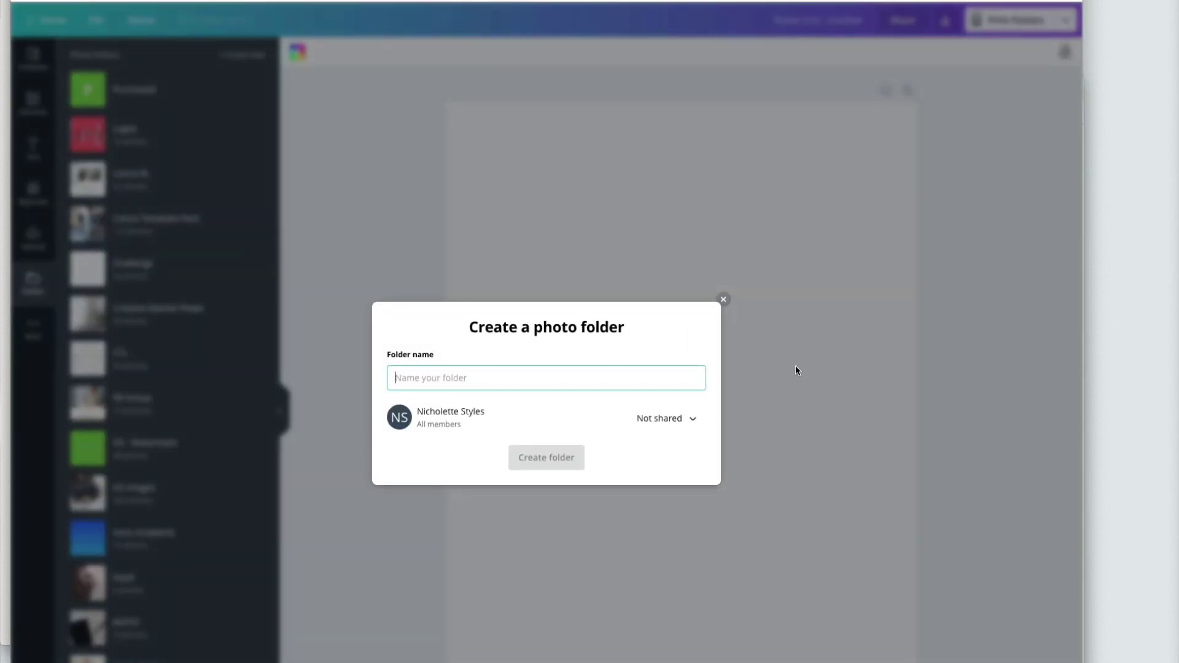
pyautogui.click(724, 299)
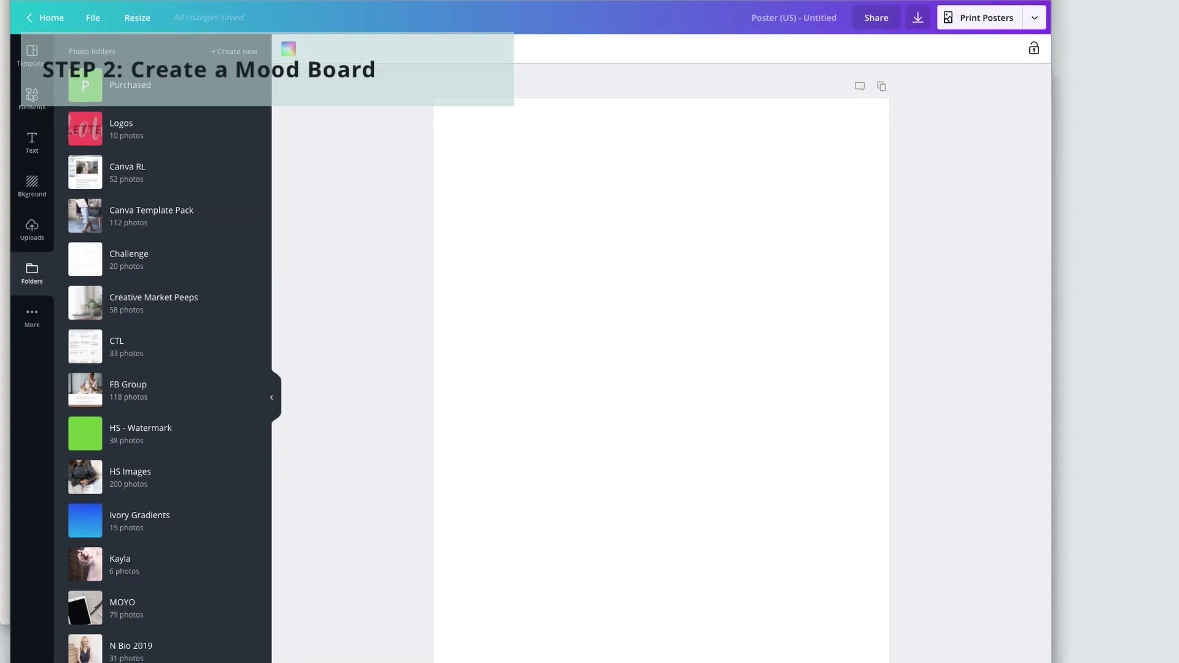
# Step: Add a grid layout from Elements > Grids > All to the poster
pyautogui.click(31, 99)
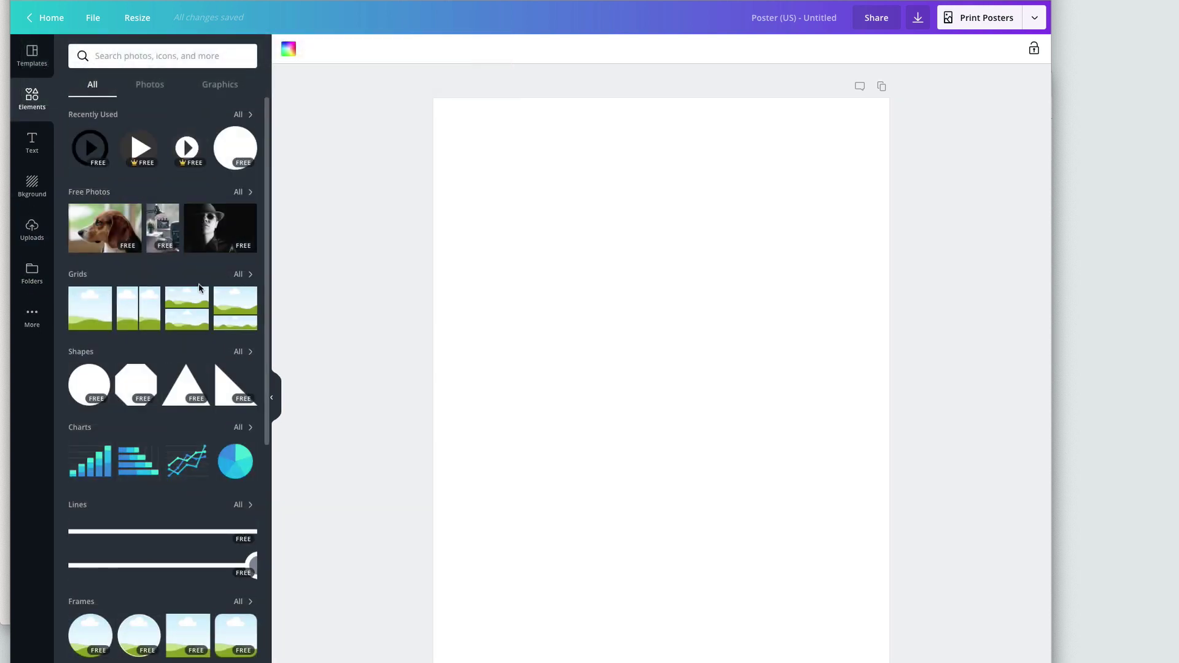
pyautogui.click(237, 277)
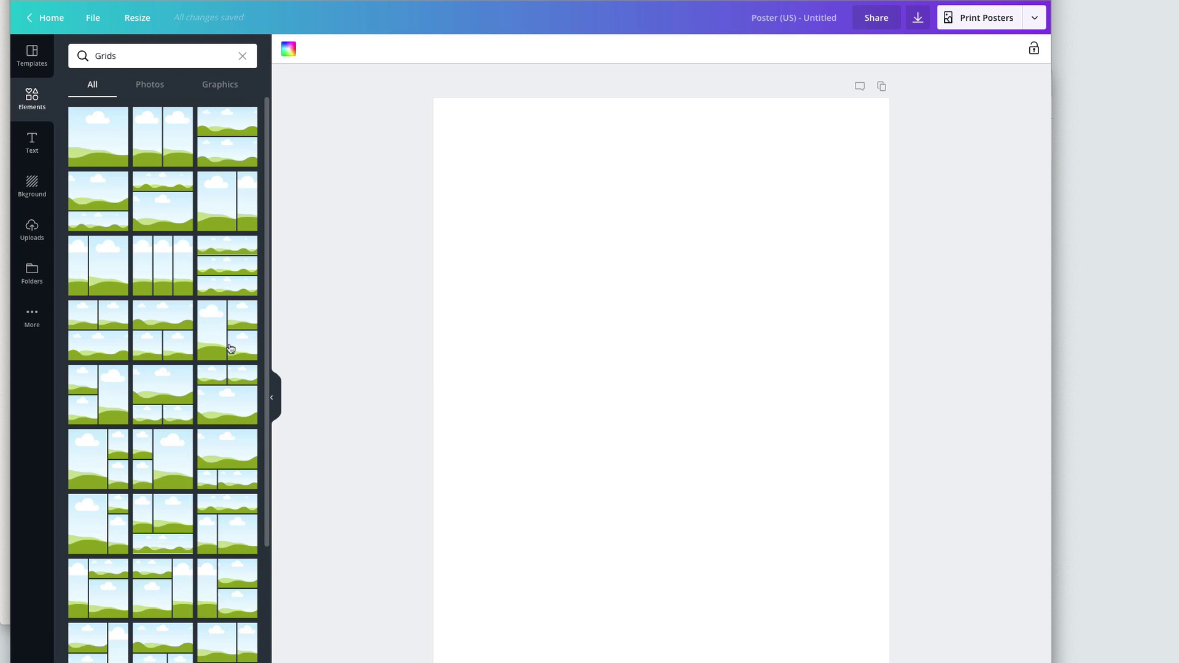
pyautogui.scroll(-15, 230, 349)
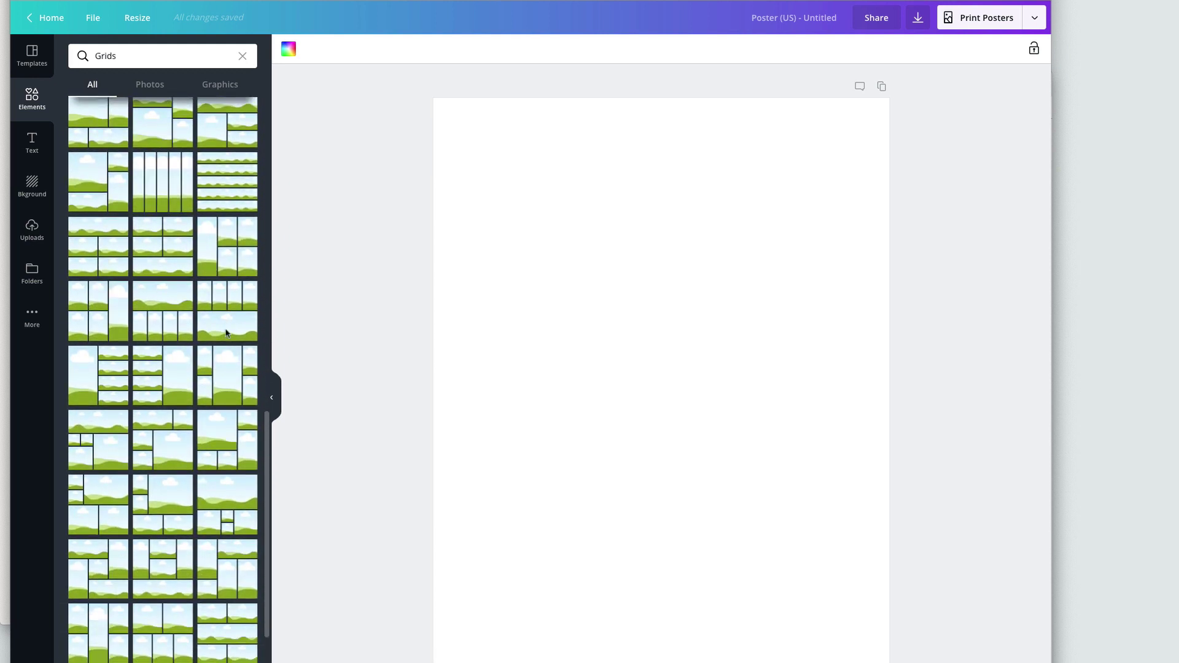
pyautogui.scroll(-2, 184, 473)
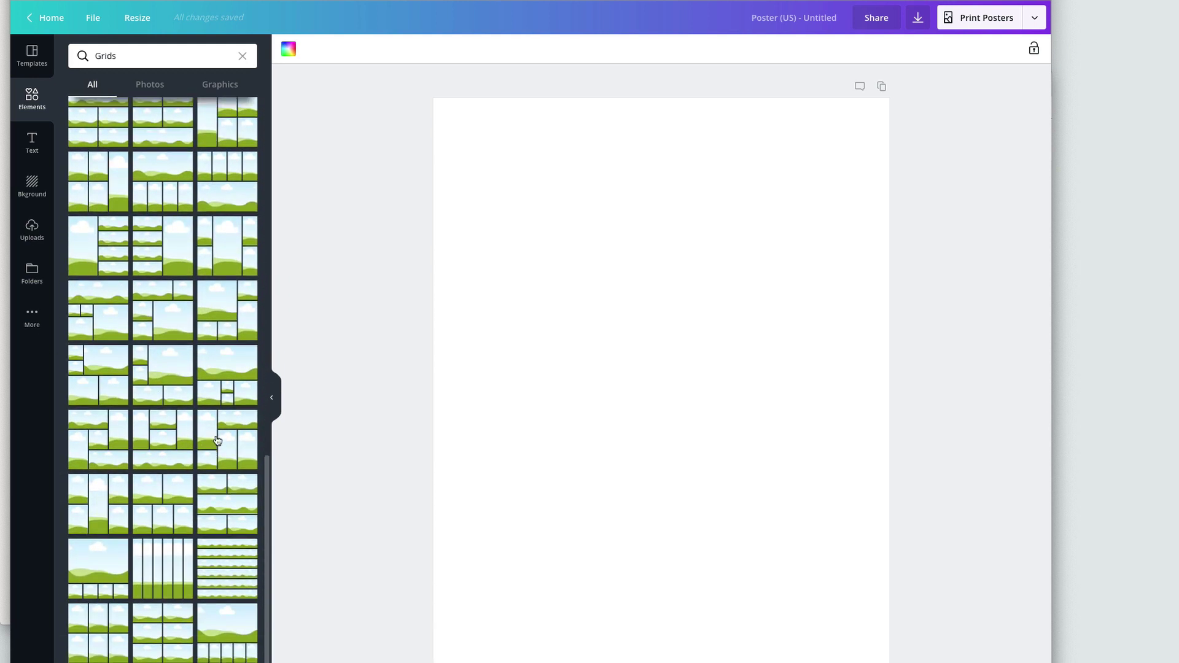
pyautogui.click(217, 440)
# Step: Resize the grid and centre it on the page
pyautogui.moveTo(866, 93); pyautogui.dragTo(834, 579)
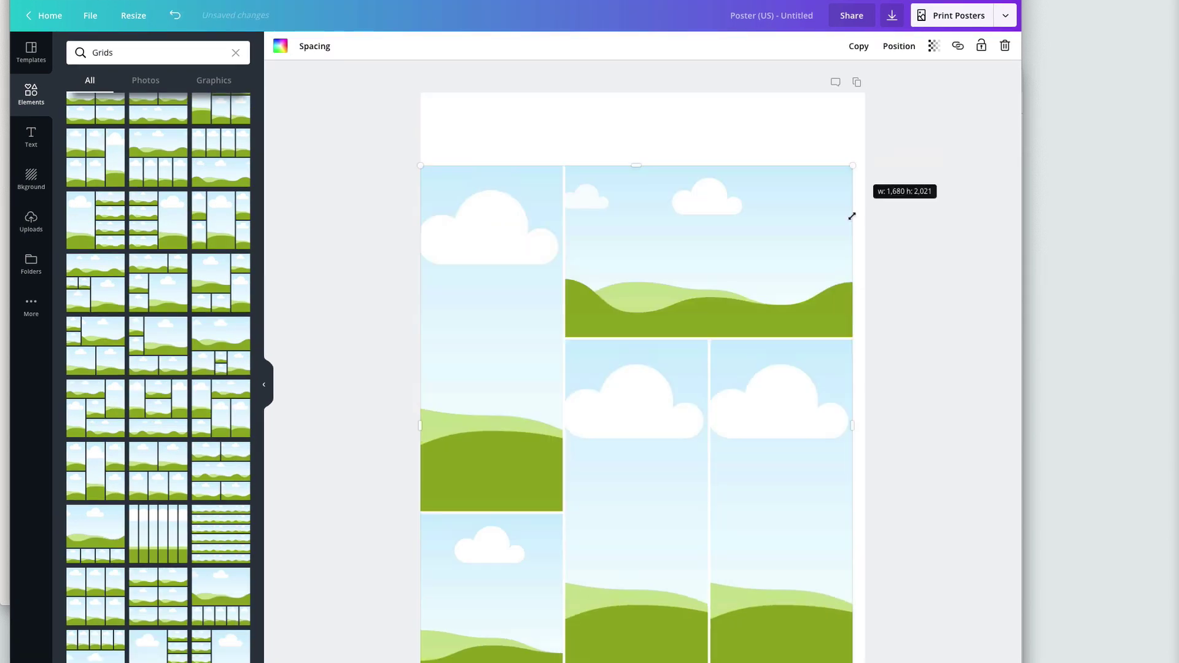
pyautogui.moveTo(703, 488); pyautogui.dragTo(690, 324)
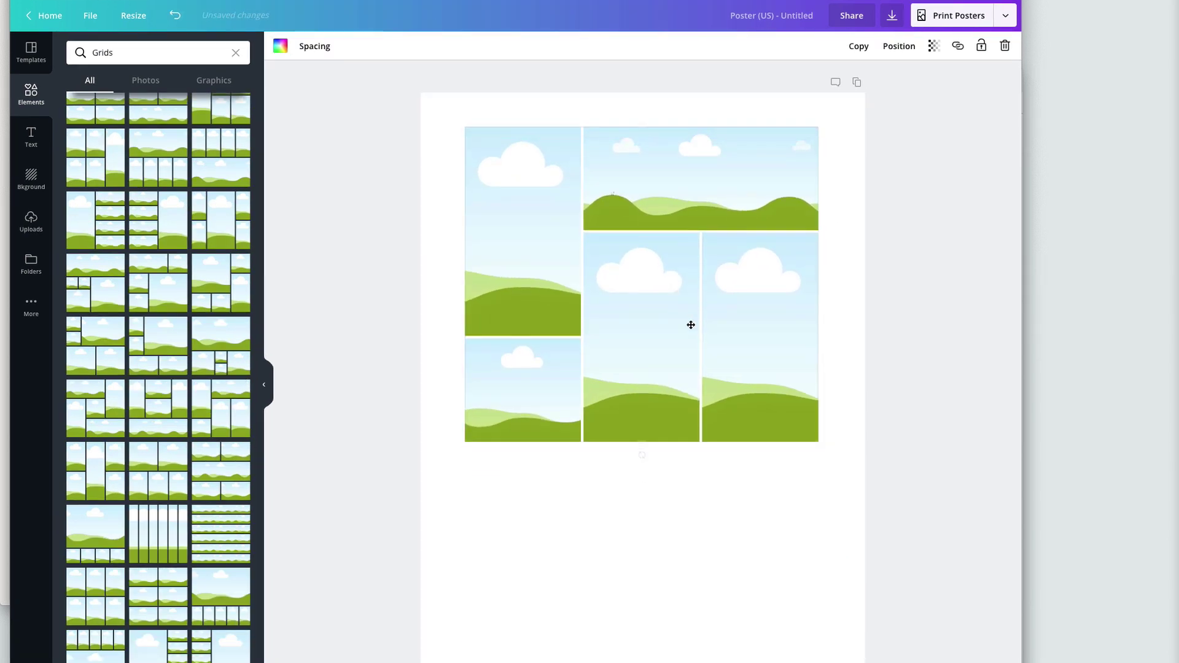
pyautogui.moveTo(814, 444); pyautogui.dragTo(800, 416)
pyautogui.moveTo(727, 352); pyautogui.dragTo(737, 334)
pyautogui.moveTo(477, 393); pyautogui.dragTo(508, 360)
pyautogui.moveTo(658, 307); pyautogui.dragTo(645, 311)
# Step: Add a three-column grid, delete the first grid, and move the new grid to the page centre
pyautogui.click(132, 428)
pyautogui.scroll(-5, 131, 428)
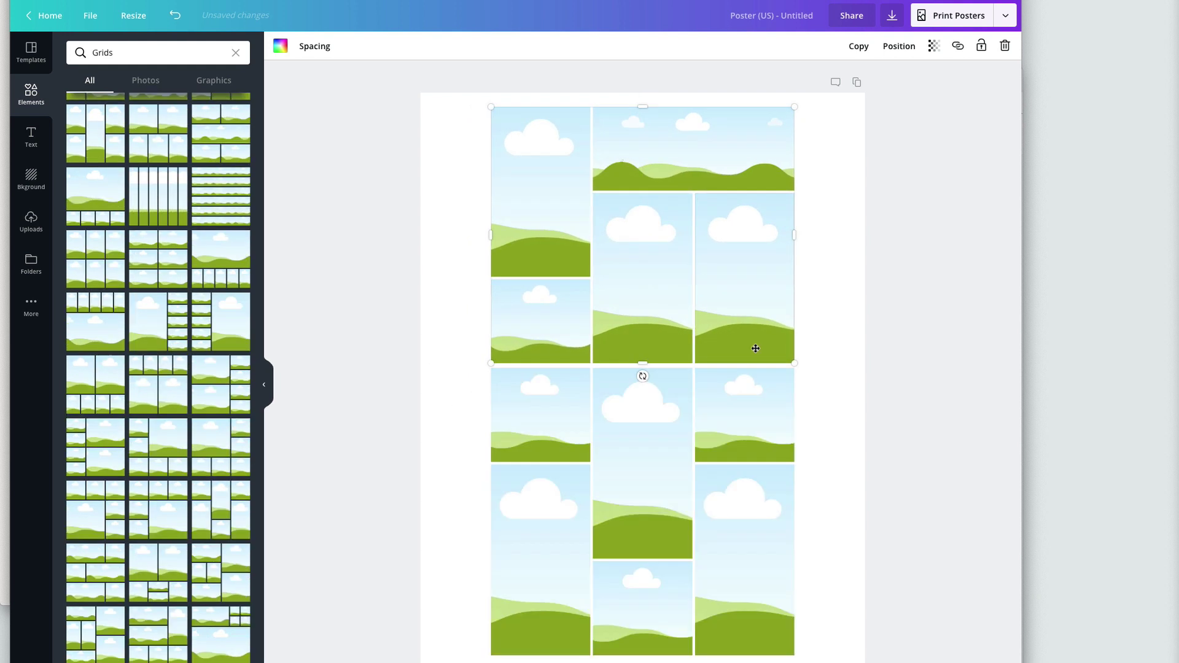
pyautogui.press('Delete')
pyautogui.moveTo(625, 479); pyautogui.dragTo(625, 334)
# Step: Fill the grid with photos from the FB Group folder and clear the Grids element search
pyautogui.click(31, 223)
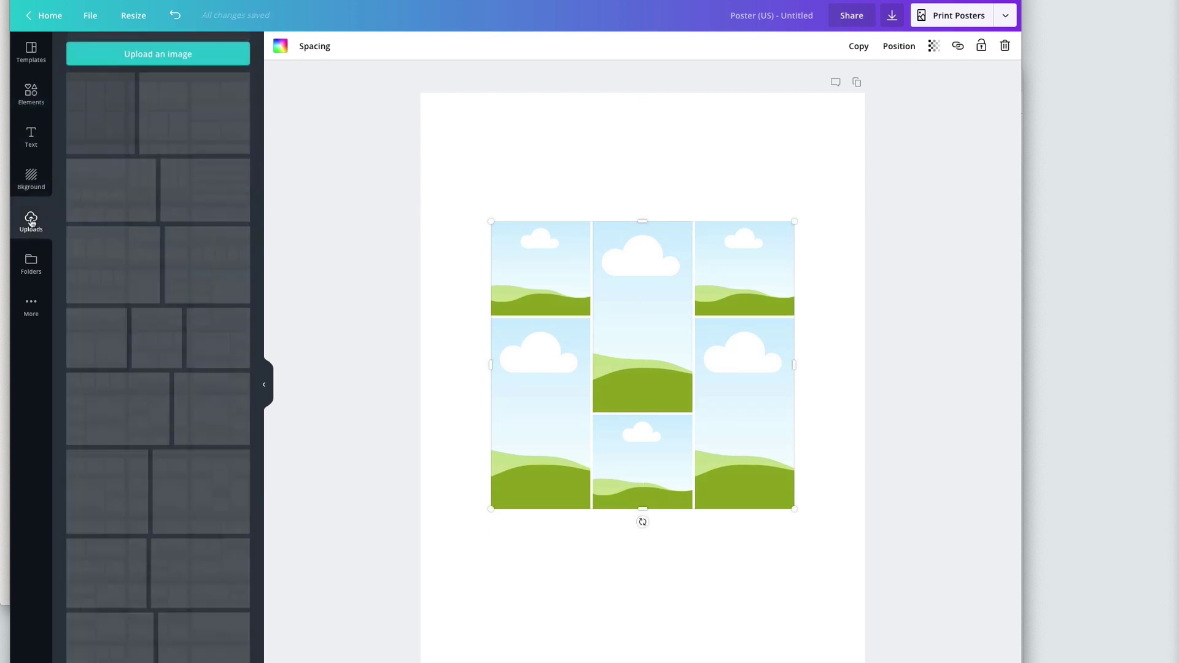
pyautogui.click(29, 264)
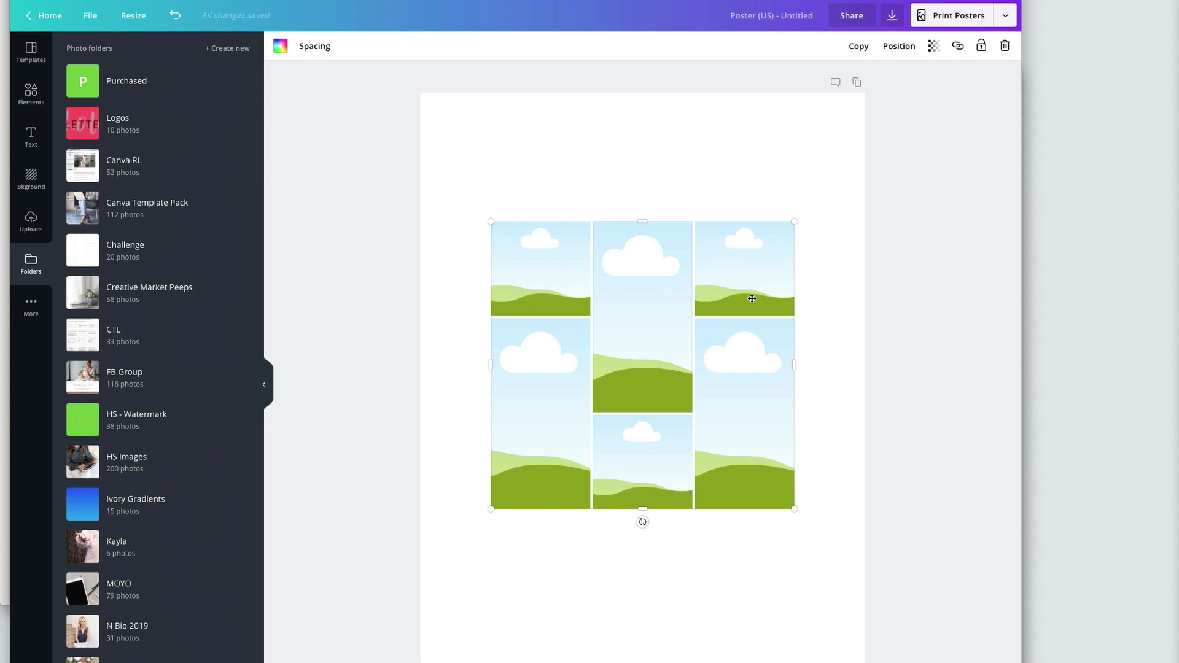
pyautogui.click(154, 381)
pyautogui.moveTo(205, 532); pyautogui.dragTo(583, 369)
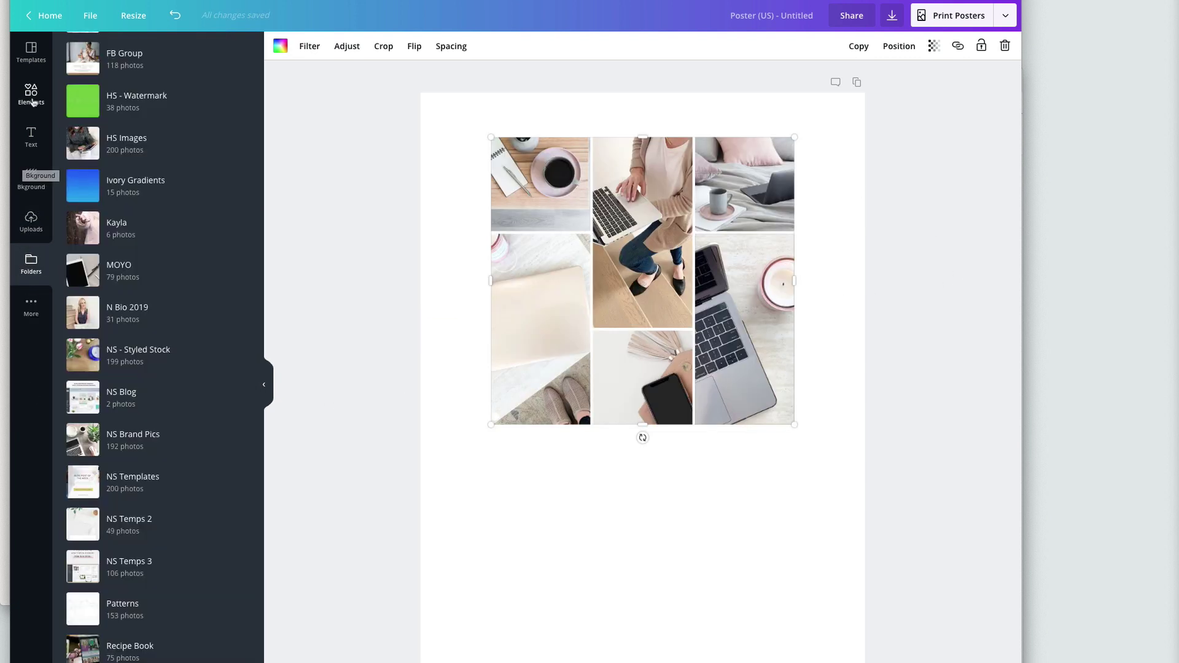
pyautogui.click(31, 95)
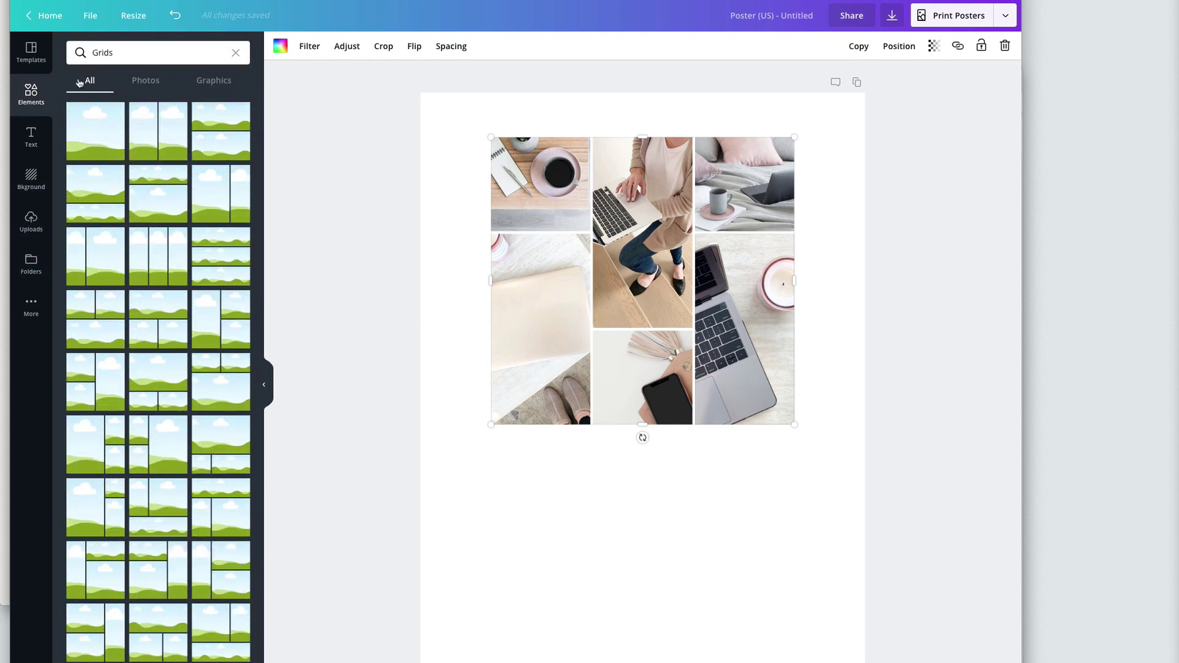
pyautogui.click(235, 53)
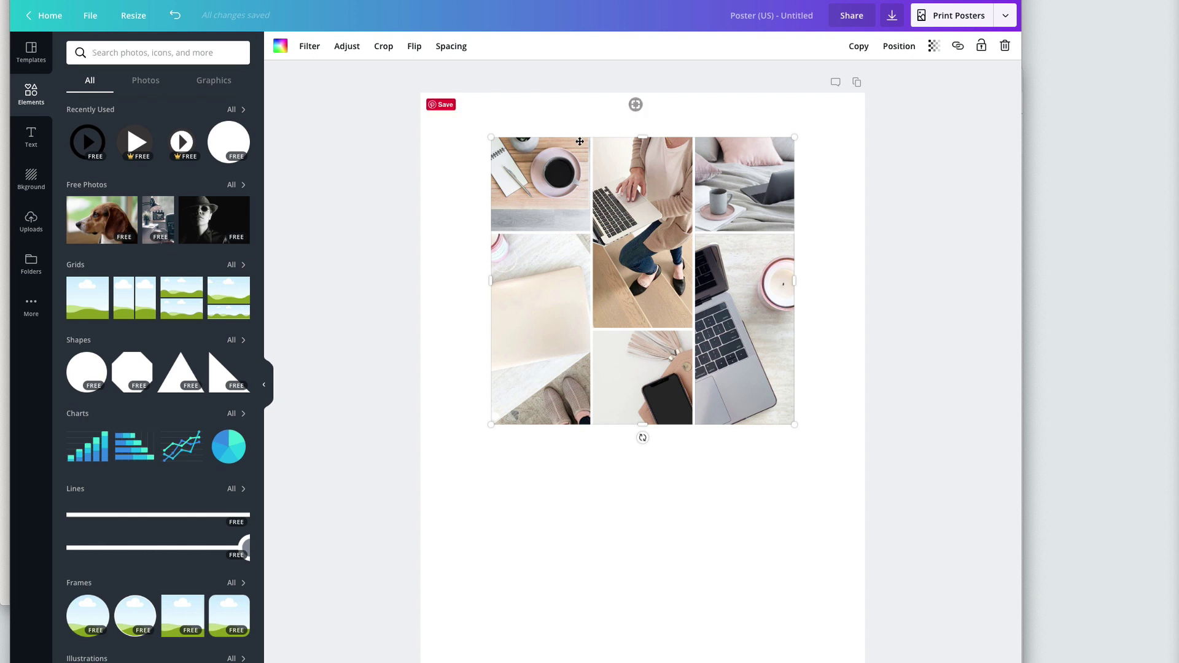
# Step: Add a circular photo frame, shrink it, and place it over the photo grid
pyautogui.scroll(-1, 86, 581)
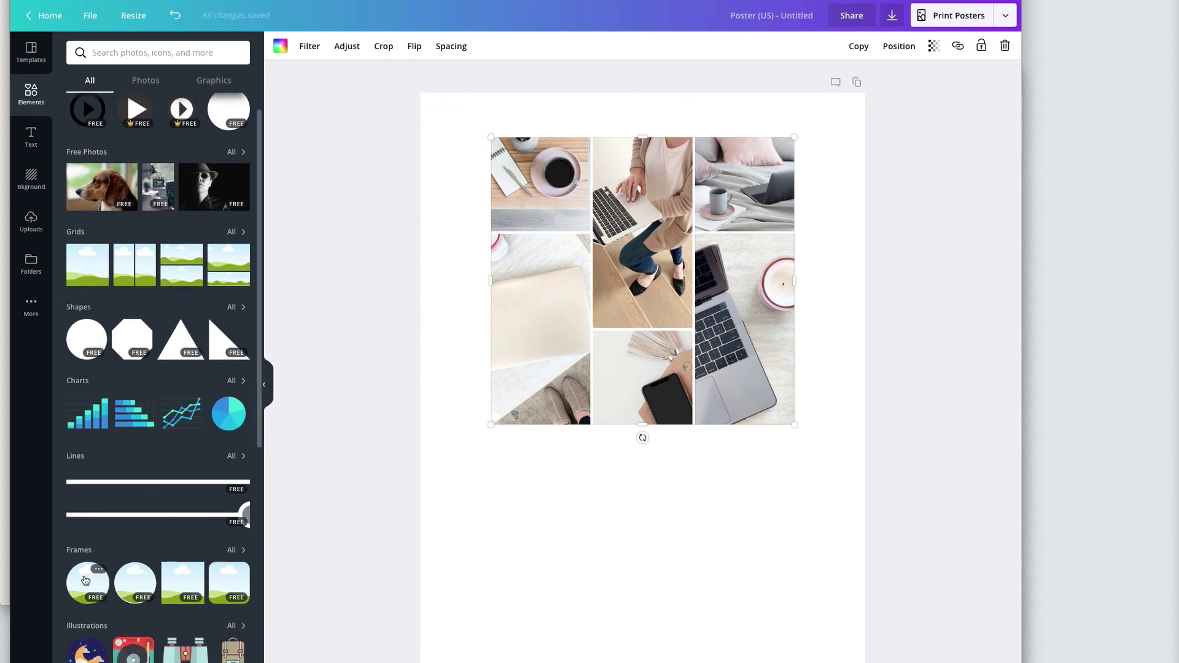
pyautogui.click(85, 581)
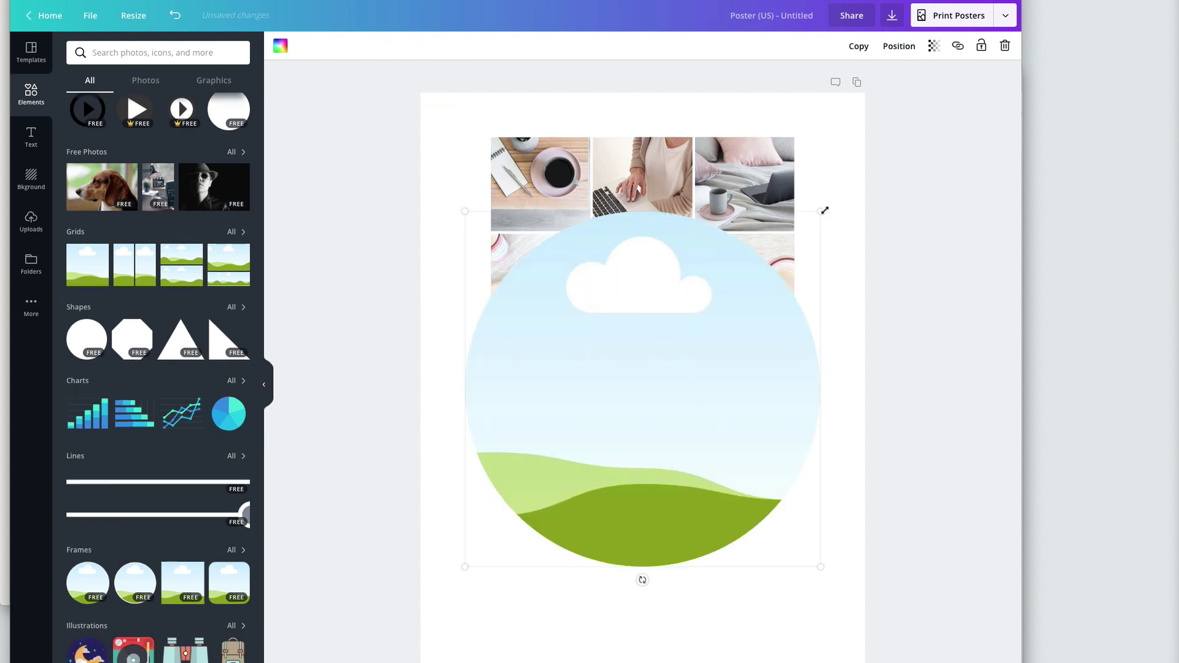
pyautogui.moveTo(825, 210); pyautogui.dragTo(543, 484)
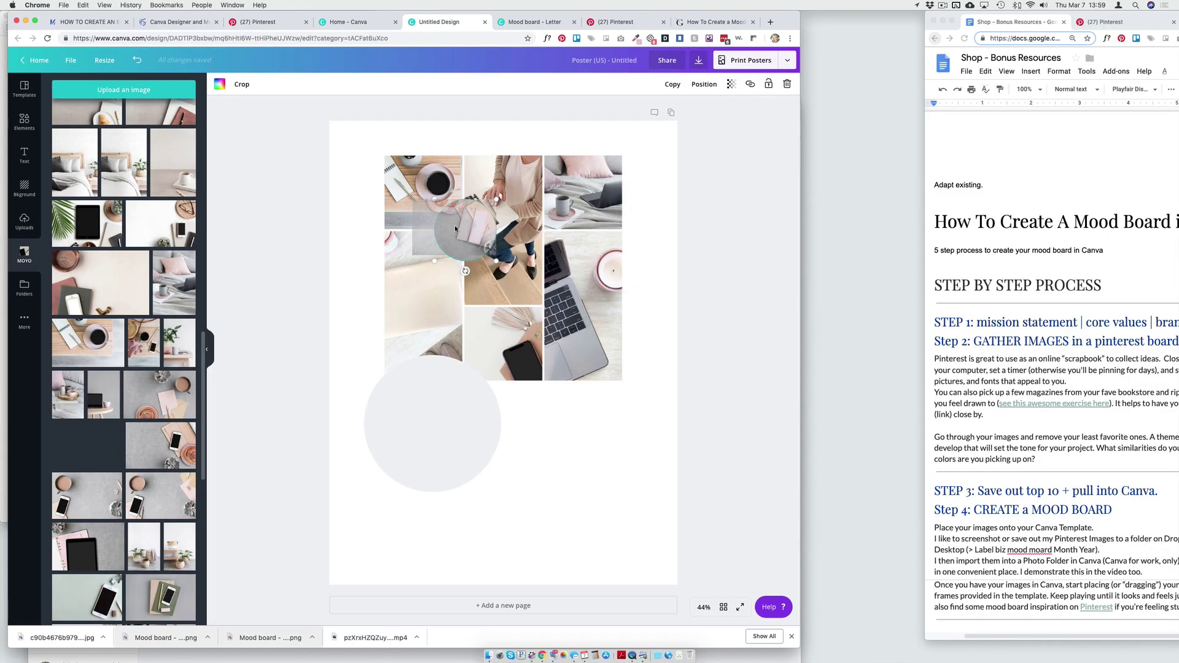
pyautogui.moveTo(456, 229); pyautogui.dragTo(456, 230)
# Step: Make a white 357 px circle in the grid's middle, layered behind the circular photo
pyautogui.click(433, 424)
pyautogui.click(219, 85)
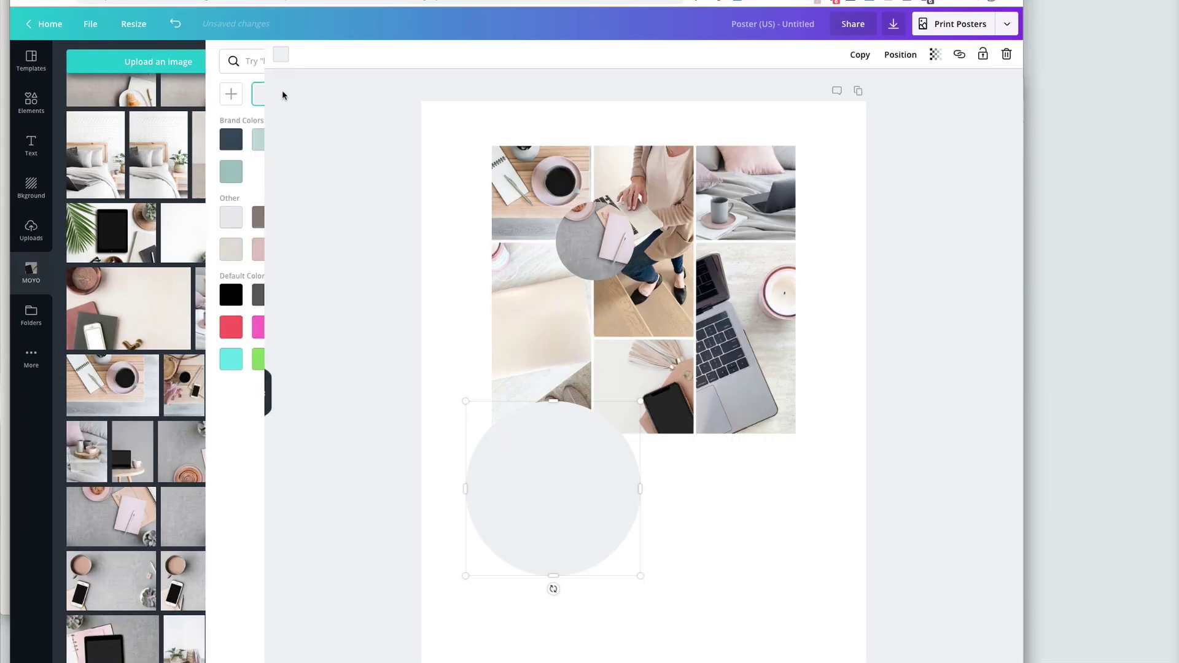
pyautogui.click(238, 295)
pyautogui.moveTo(640, 575); pyautogui.dragTo(555, 495)
pyautogui.moveTo(521, 429); pyautogui.dragTo(597, 244)
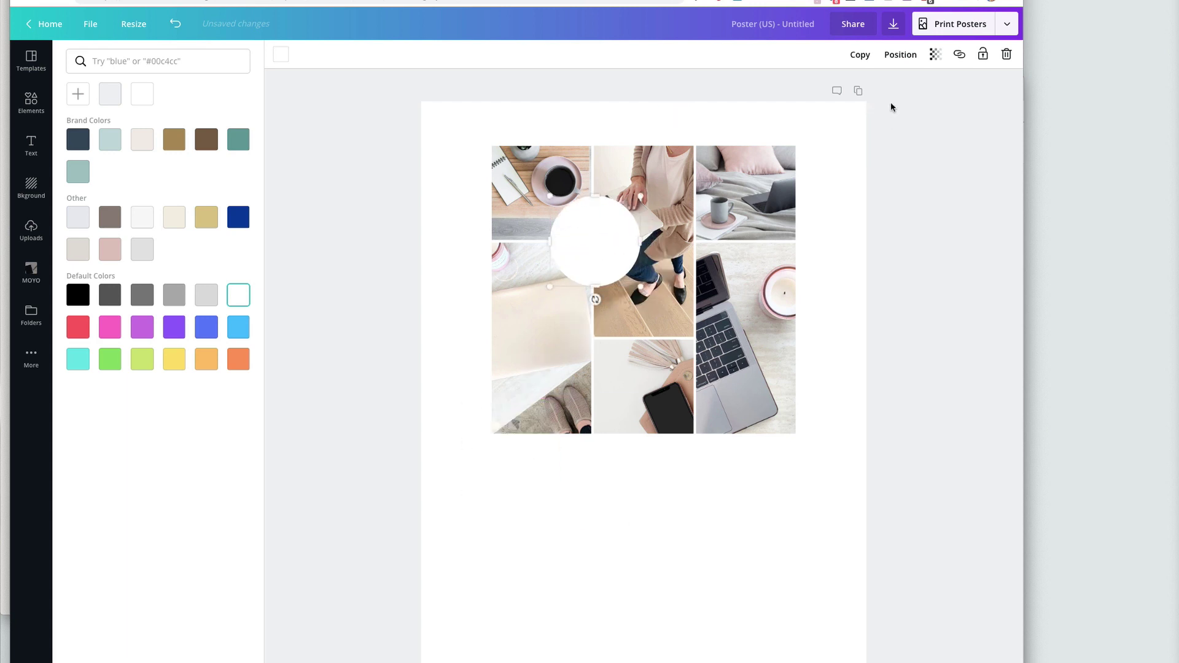
pyautogui.click(900, 54)
pyautogui.click(877, 108)
pyautogui.click(937, 295)
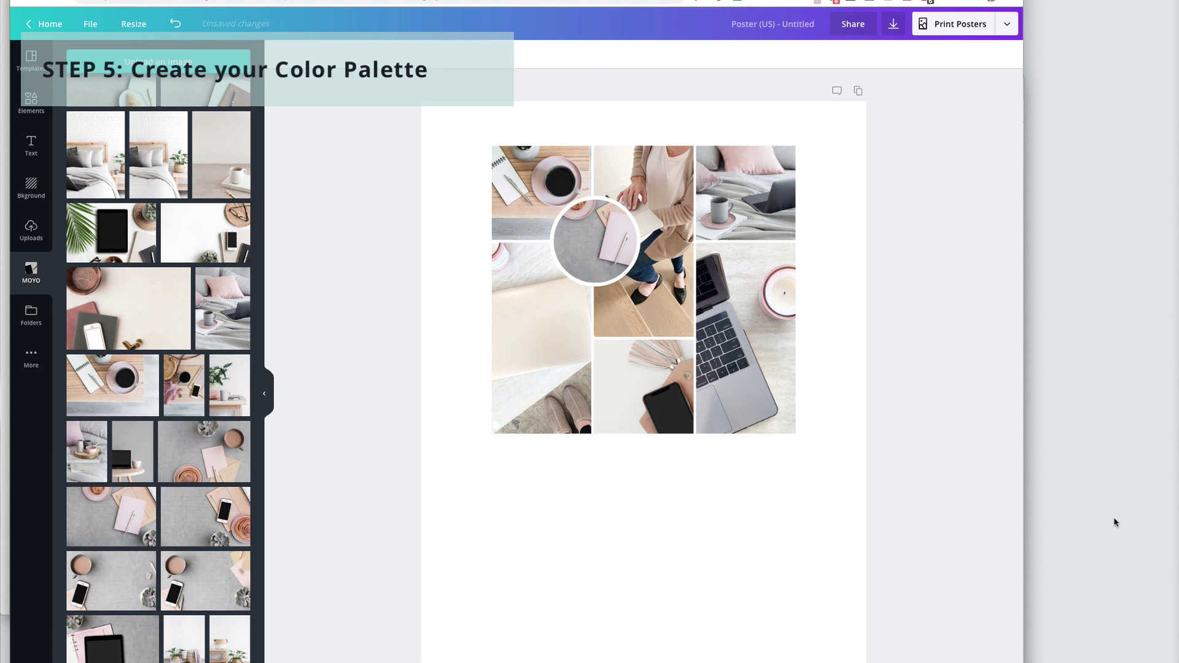
pyautogui.click(595, 233)
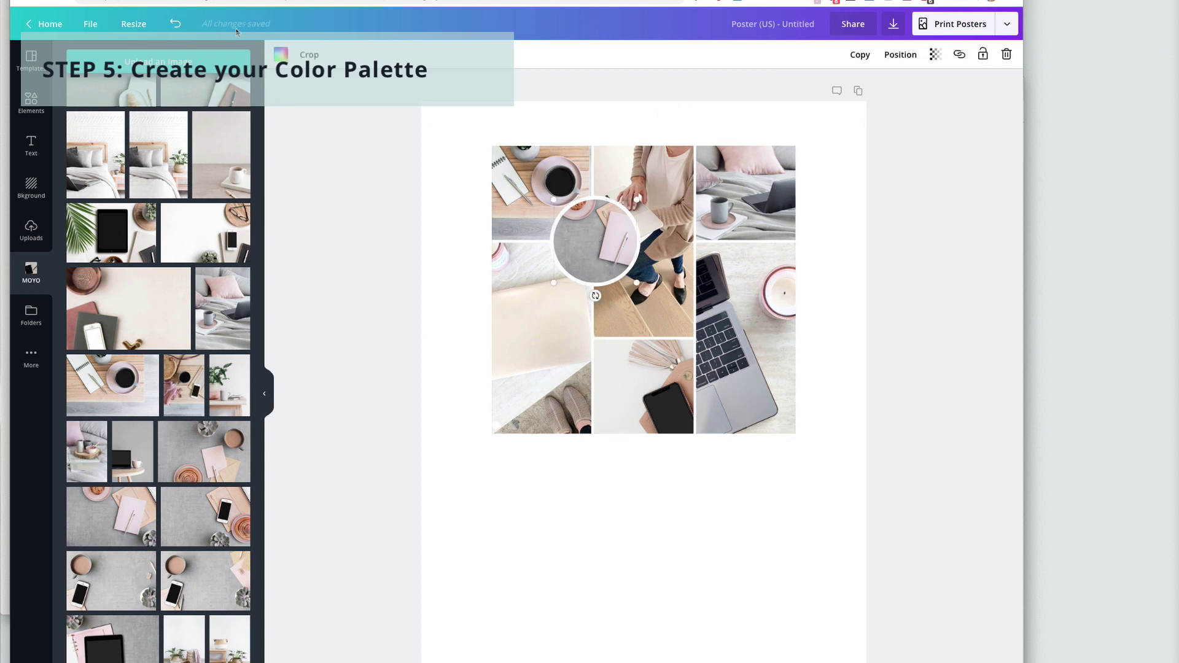
pyautogui.click(280, 54)
# Step: Fill the centre circle soft pink, then shrink a pink circle to swatch size and duplicate it
pyautogui.click(112, 252)
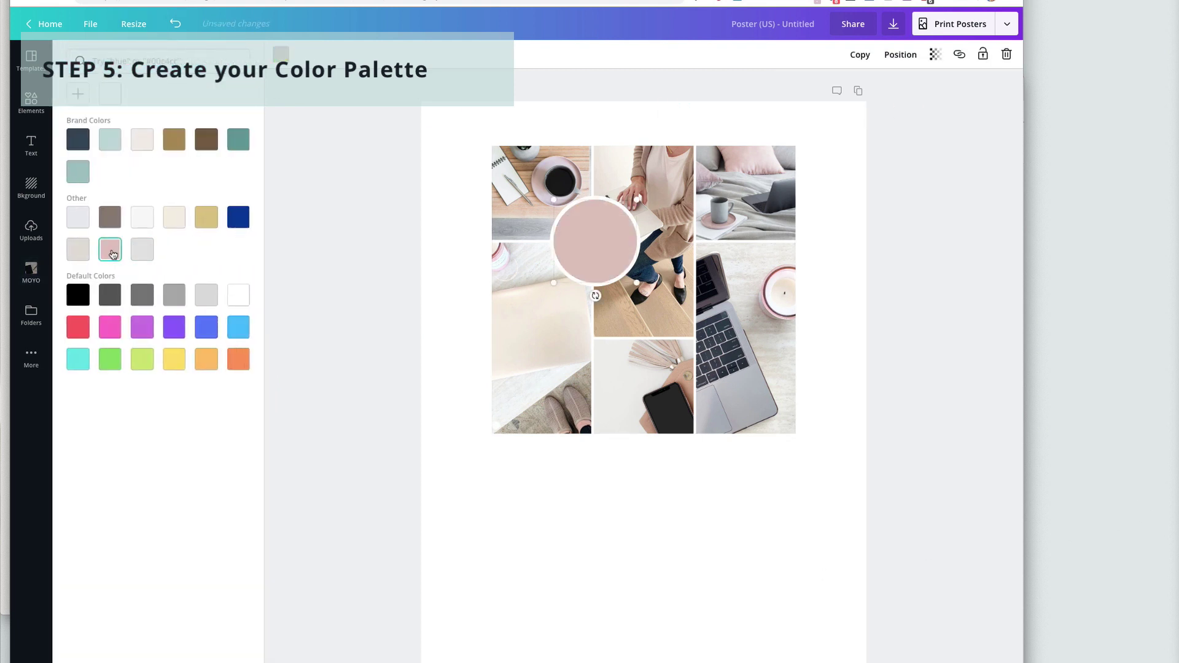
pyautogui.click(860, 54)
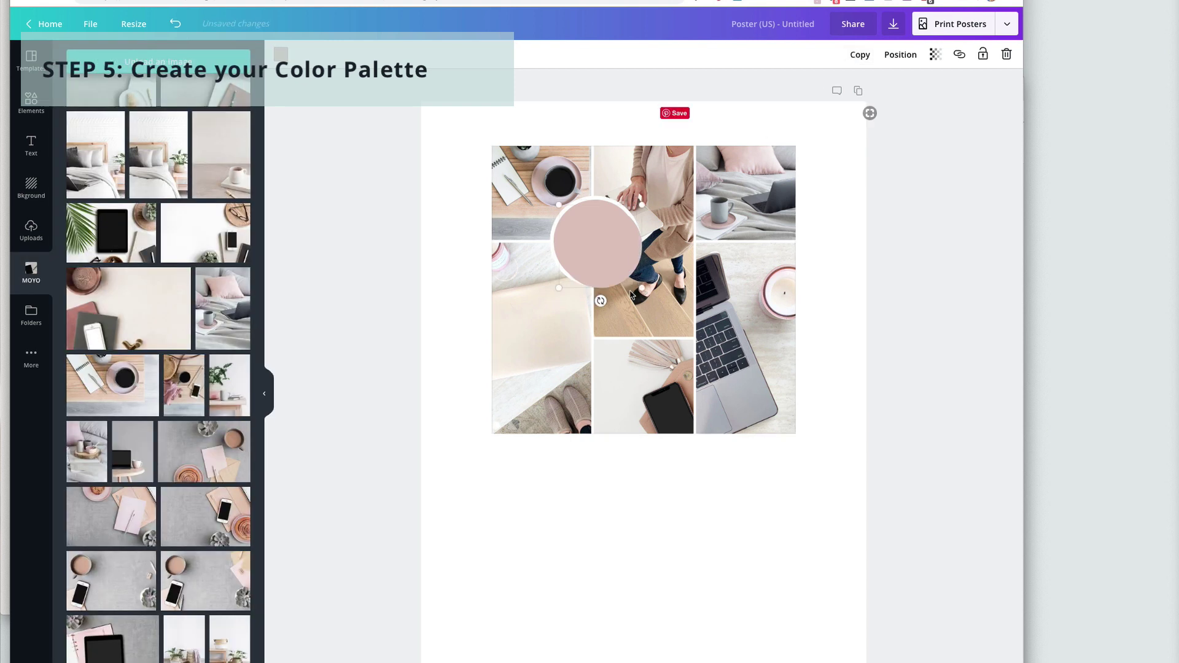
pyautogui.moveTo(639, 284); pyautogui.dragTo(624, 467)
pyautogui.hotkey('ctrl', 'd')
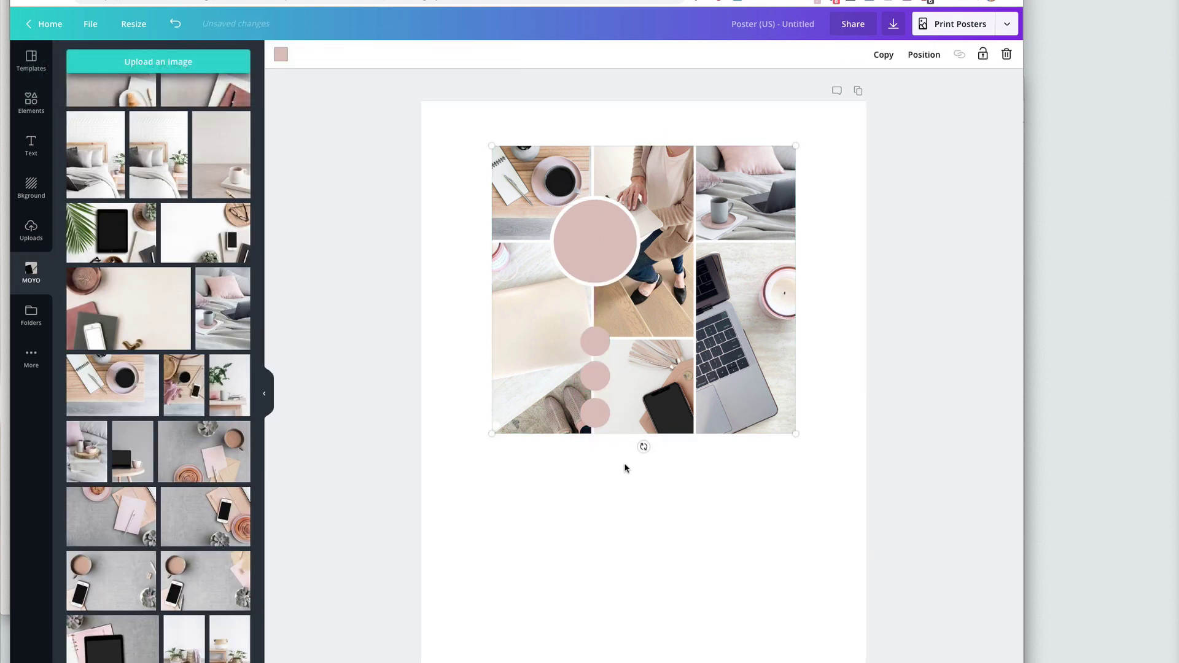
# Step: Move the three small pink swatches beneath the photo grid as a horizontal row
pyautogui.click(594, 346)
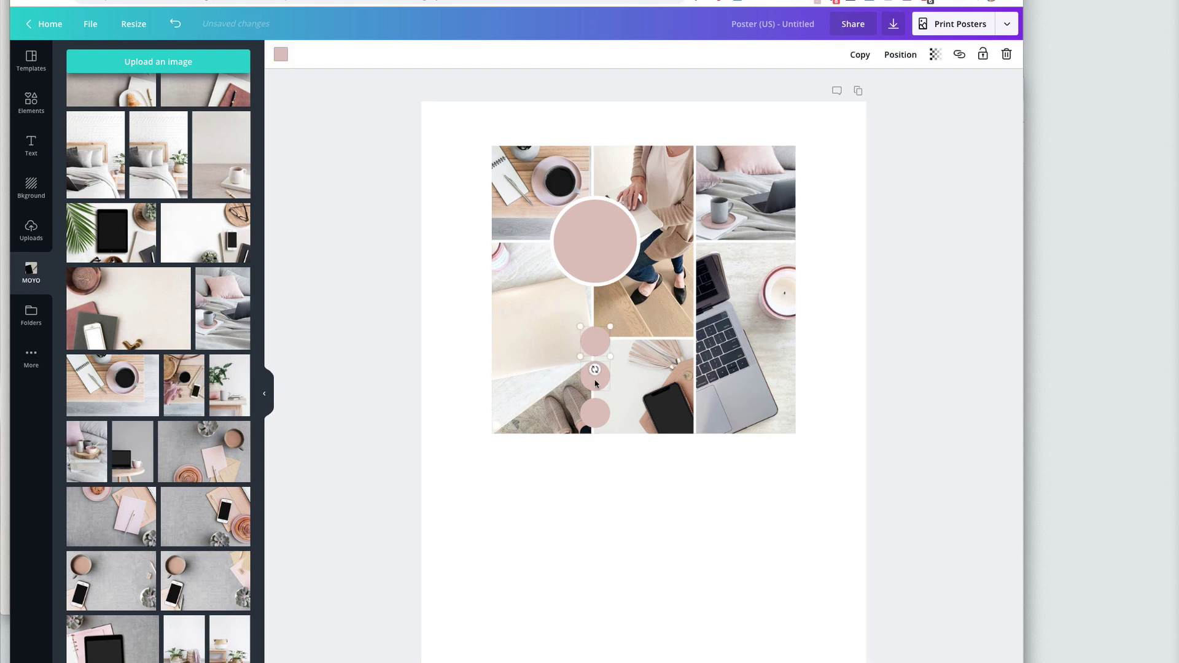
pyautogui.keyDown('shift'); pyautogui.click(593, 369); pyautogui.keyUp('shift')
pyautogui.keyDown('shift'); pyautogui.click(595, 412); pyautogui.keyUp('shift')
pyautogui.moveTo(594, 413); pyautogui.dragTo(830, 247)
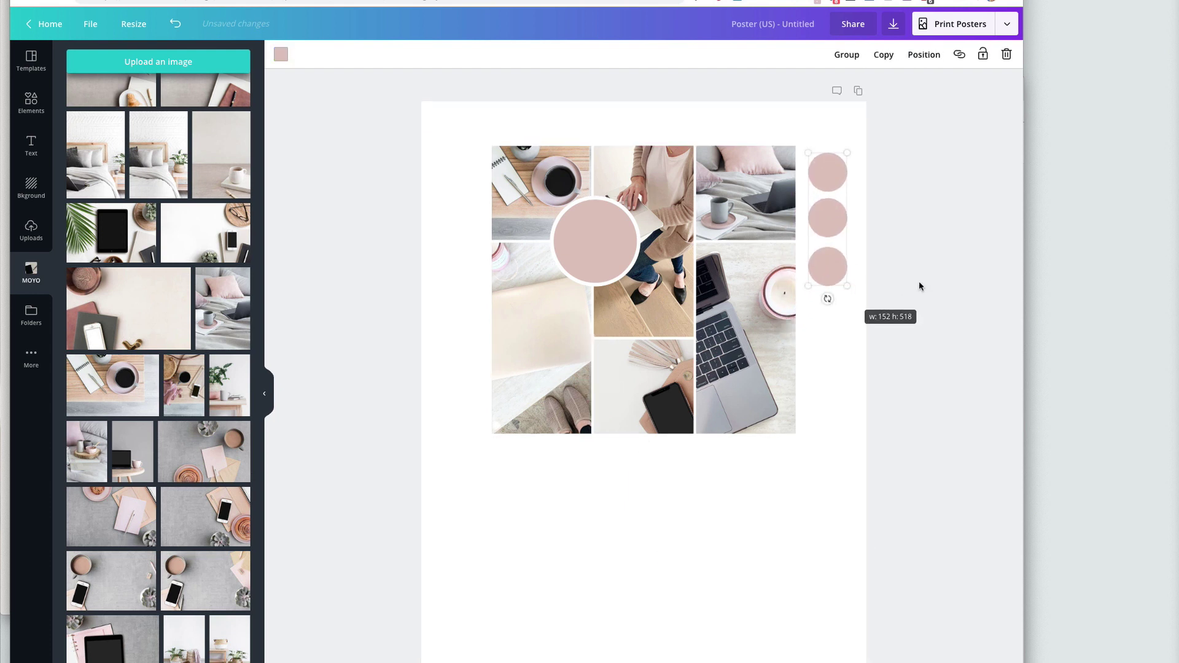
pyautogui.moveTo(836, 181); pyautogui.dragTo(590, 484)
pyautogui.moveTo(588, 599); pyautogui.dragTo(721, 468)
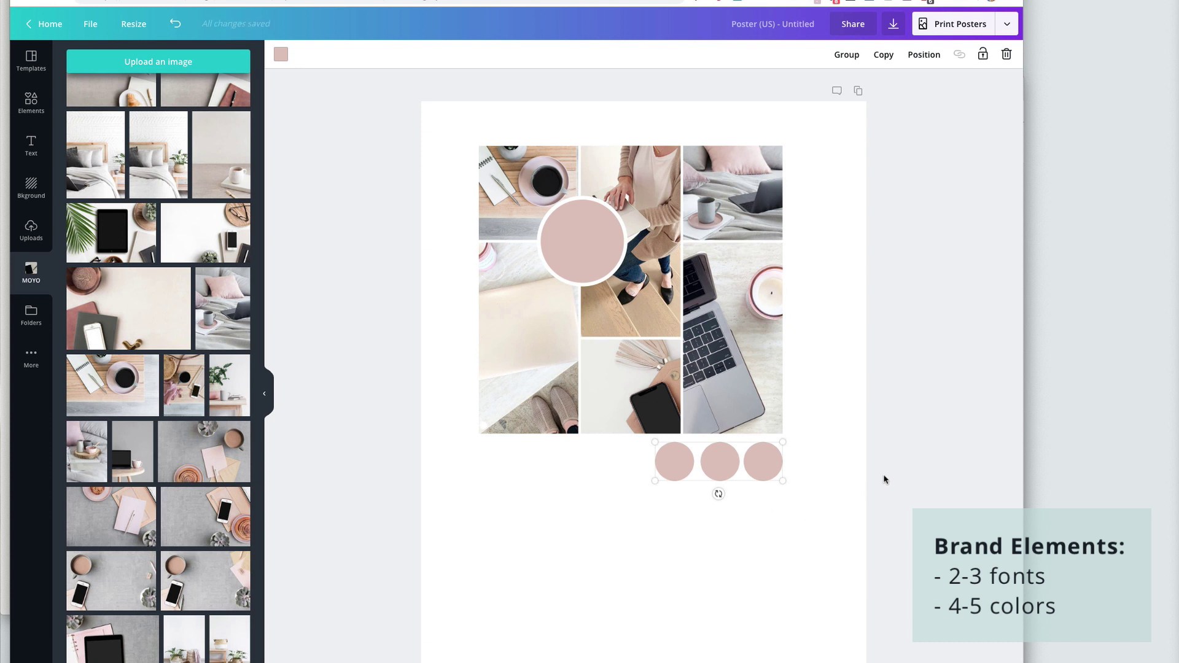
# Step: Deselect the swatches, show the Elements and Uploads panels, and bring up the Color Palette Generator page
pyautogui.click(931, 450)
pyautogui.click(719, 463)
pyautogui.click(621, 479)
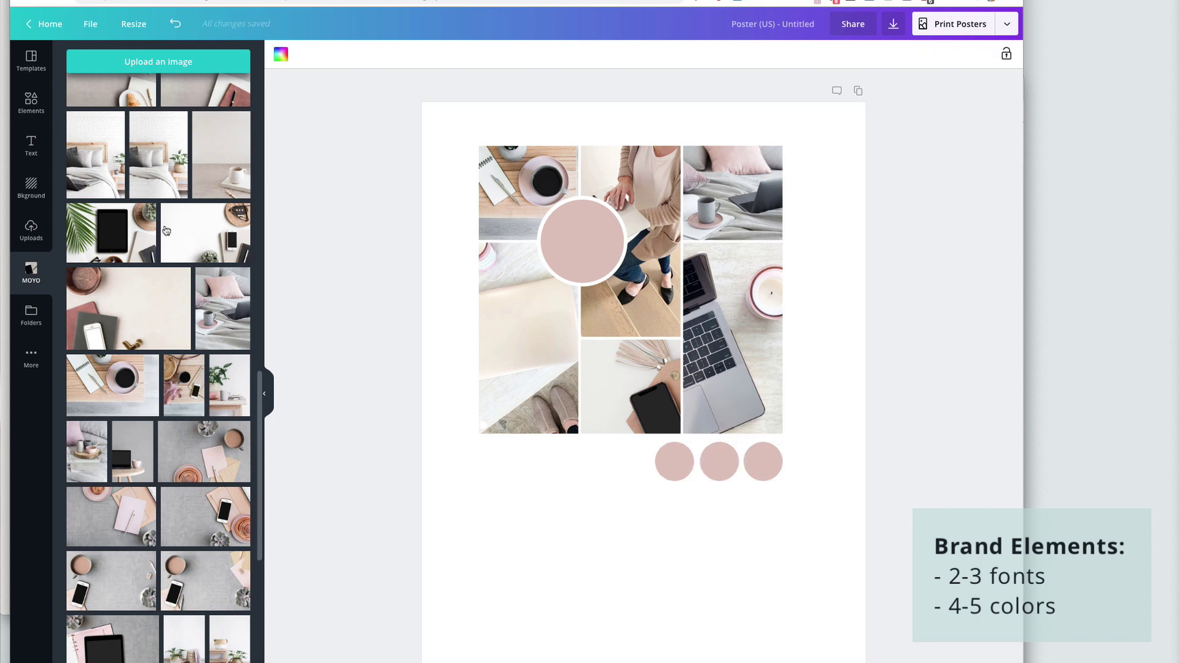
pyautogui.click(46, 111)
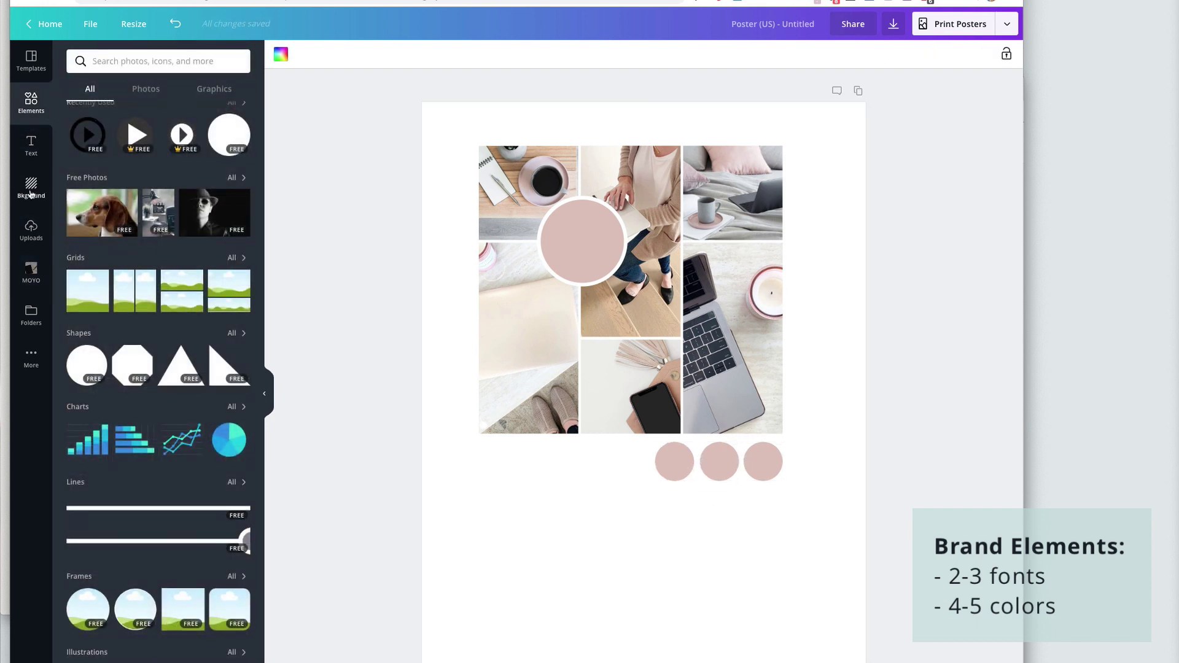
pyautogui.click(31, 231)
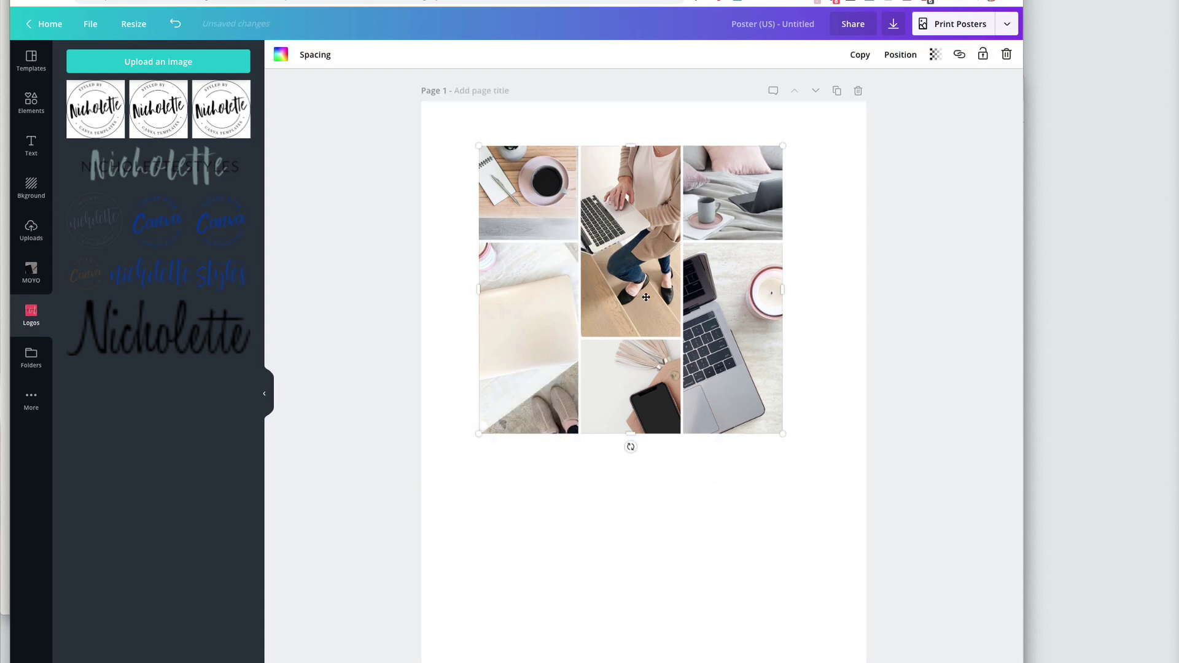
pyautogui.hotkey('shift', 'Right')
pyautogui.hotkey('shift', 'Right')
pyautogui.hotkey('shift', 'Right')
pyautogui.hotkey('shift', 'Right')
pyautogui.hotkey('shift', 'Right')
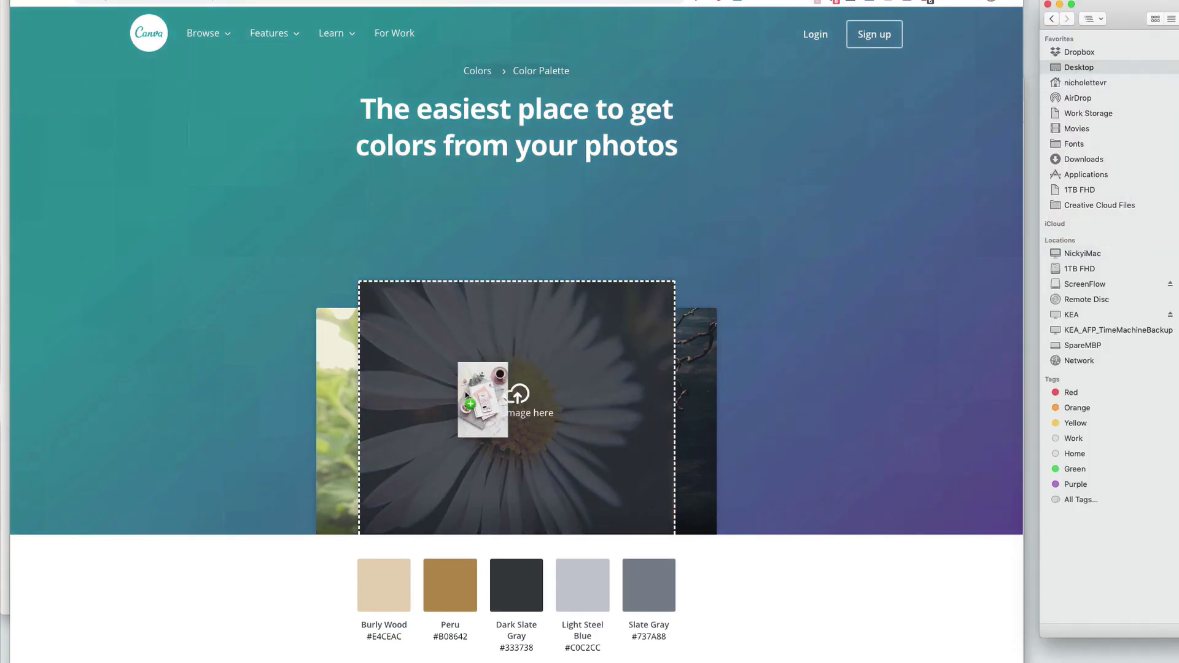
# Step: Drop the workspace photo into the palette generator to reveal Rosy Brown, Thistle, White Smoke, Dim Gray and Gray
pyautogui.moveTo(521, 395); pyautogui.dragTo(516, 394)
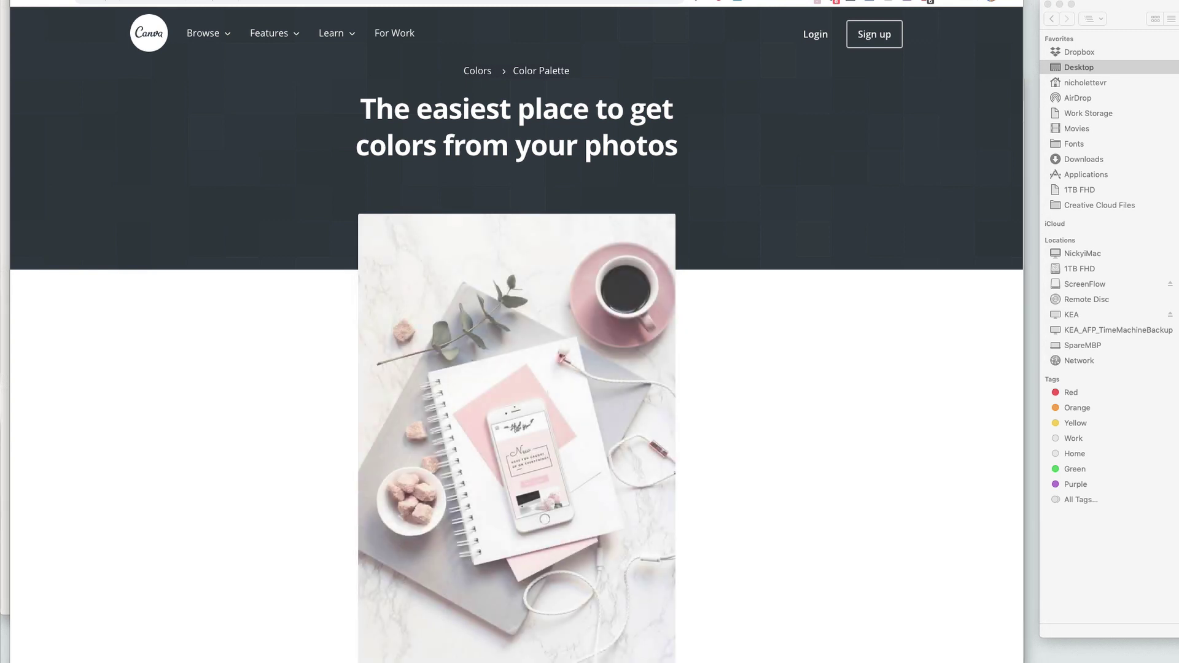
pyautogui.press('super+w')
pyautogui.scroll(-3, 728, 495)
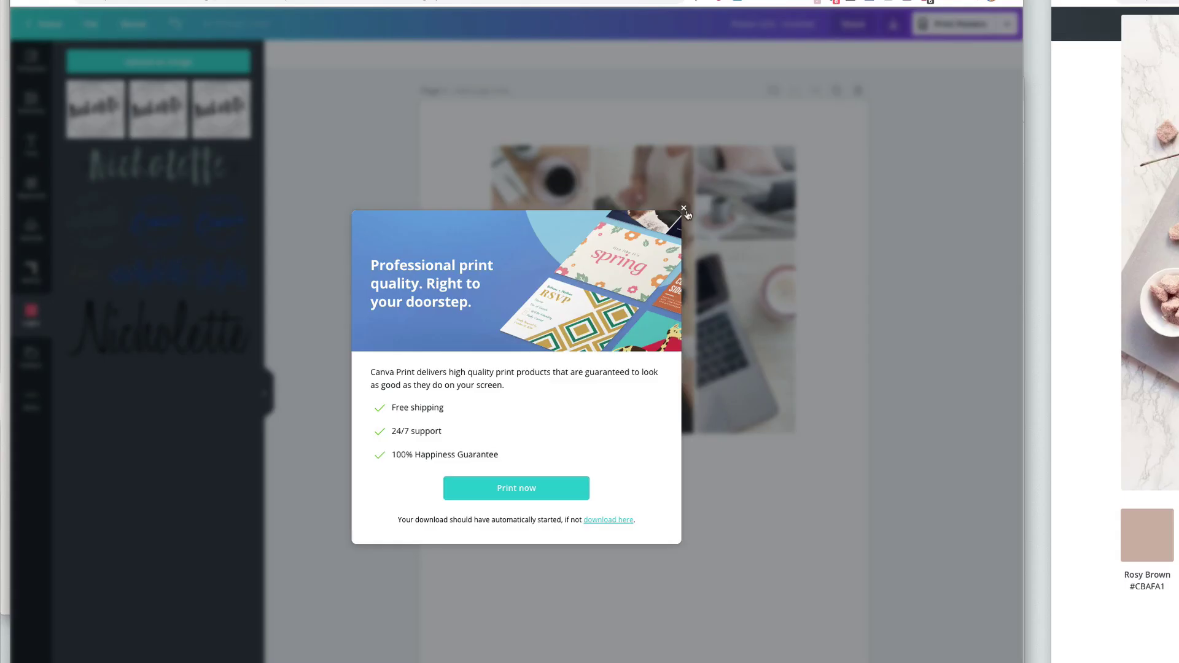
# Step: Paste the Rosy Brown hex into the first palette circle's custom colour
pyautogui.click(684, 209)
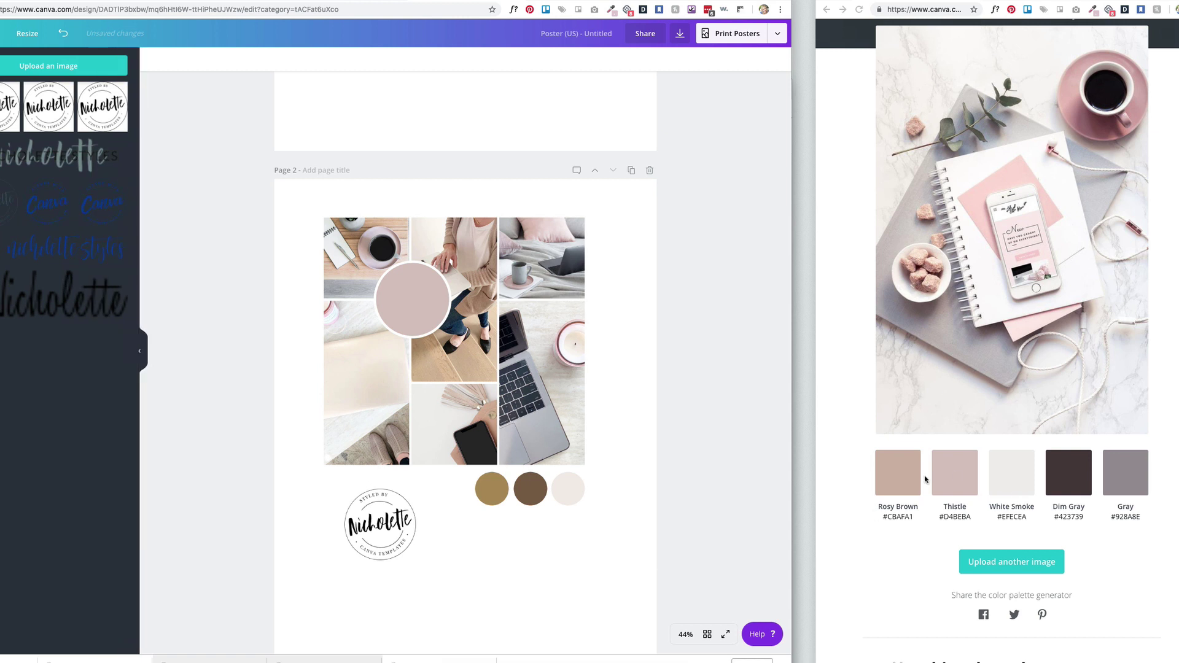
pyautogui.click(914, 478)
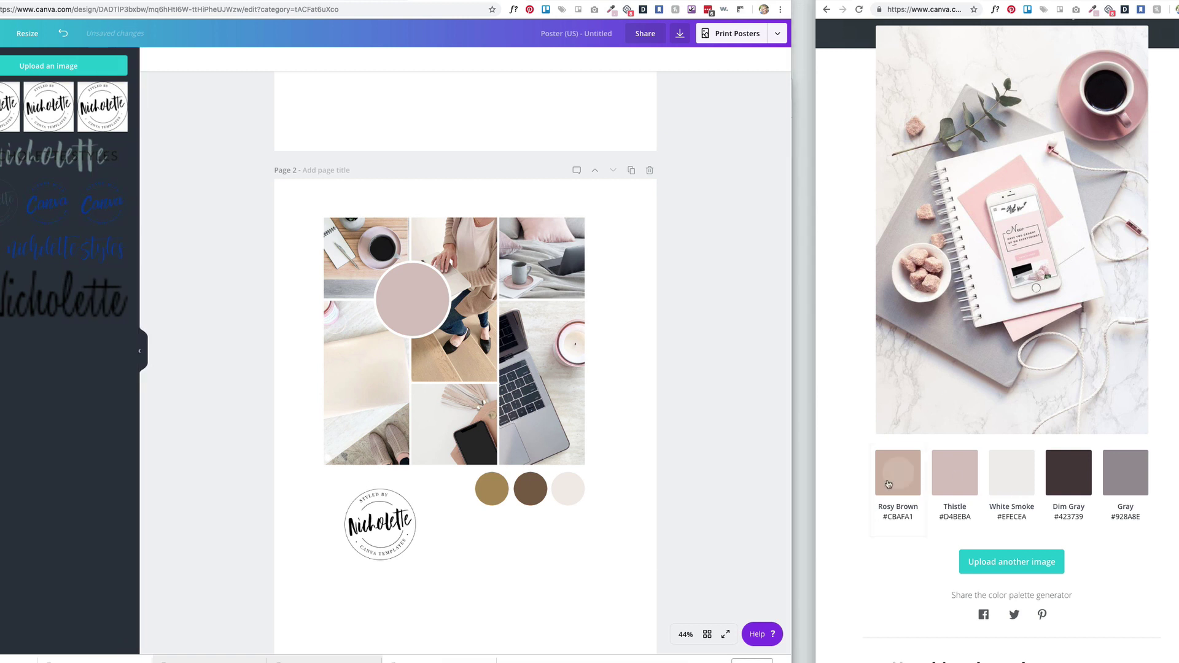
pyautogui.click(495, 486)
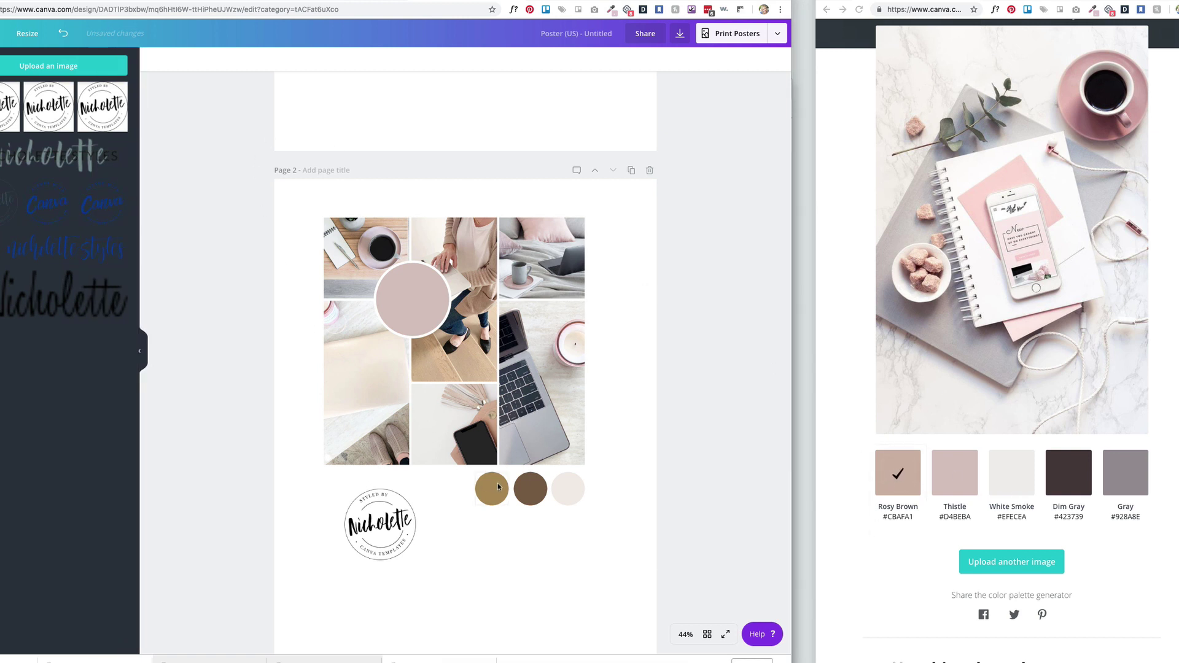
pyautogui.click(153, 59)
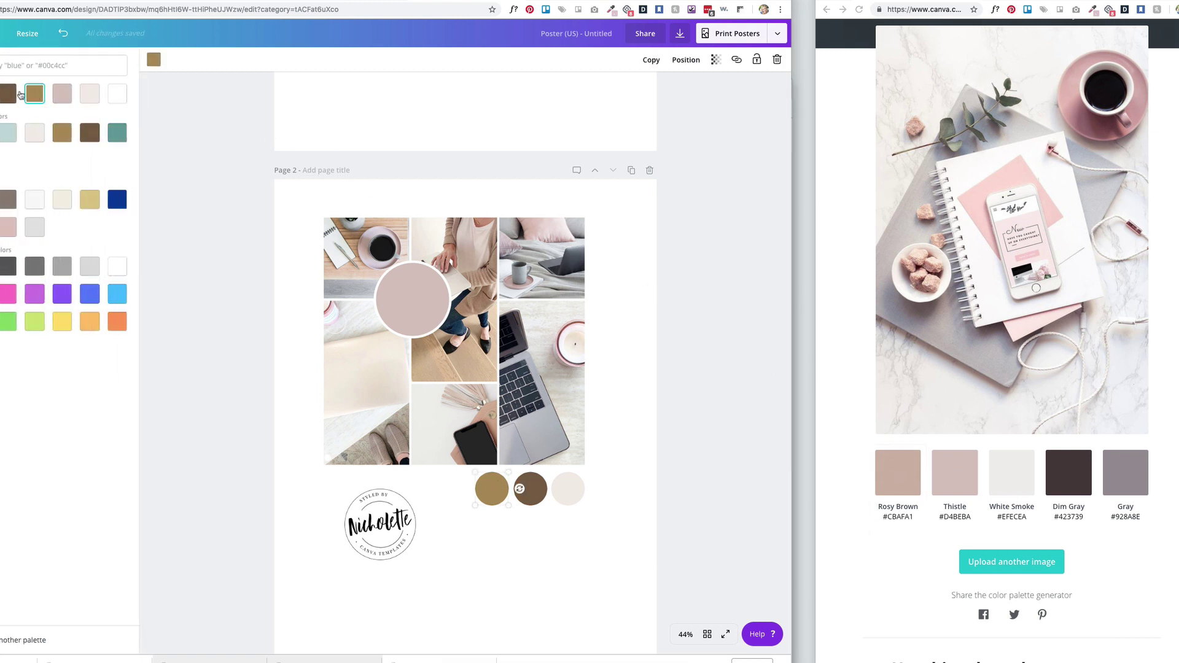
pyautogui.click(2, 93)
pyautogui.click(31, 229)
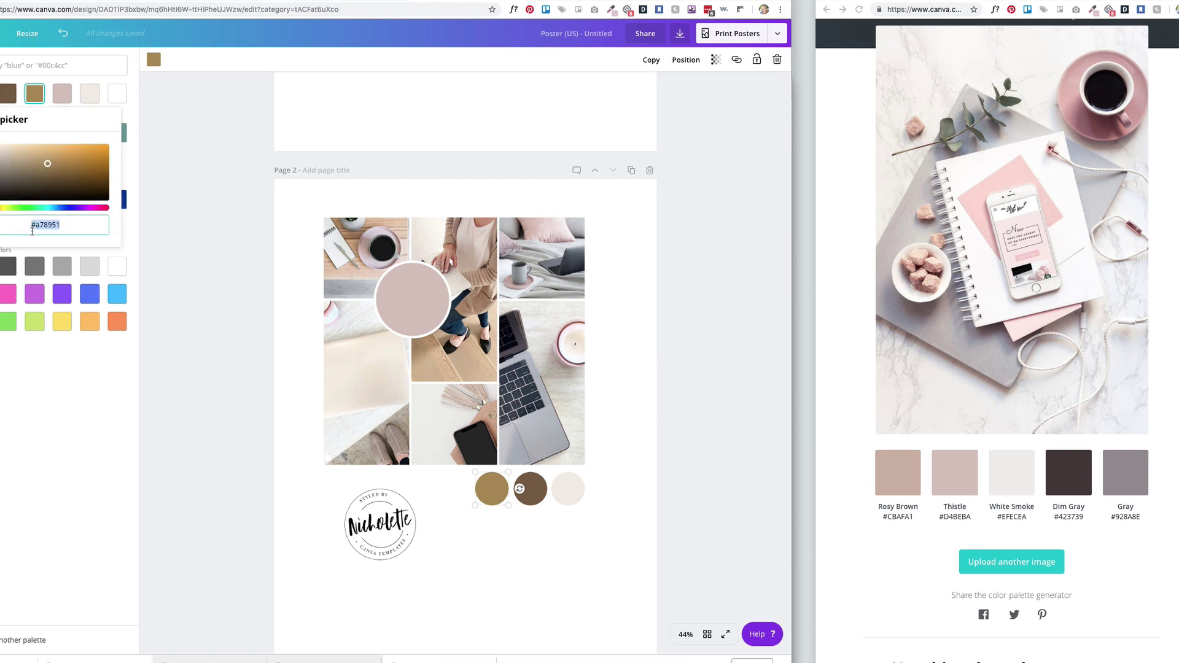
pyautogui.write('#CBAFA1')
pyautogui.click(481, 551)
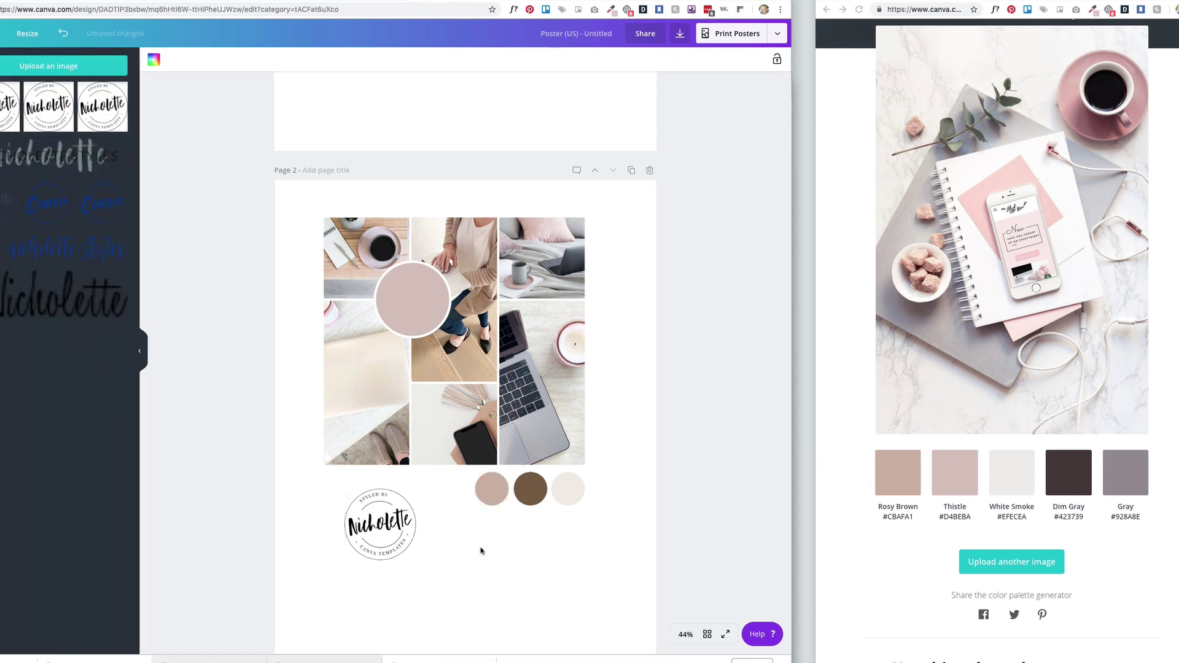
# Step: Copy the Gray hex #928A8E and apply it to the middle palette circle
pyautogui.click(1125, 473)
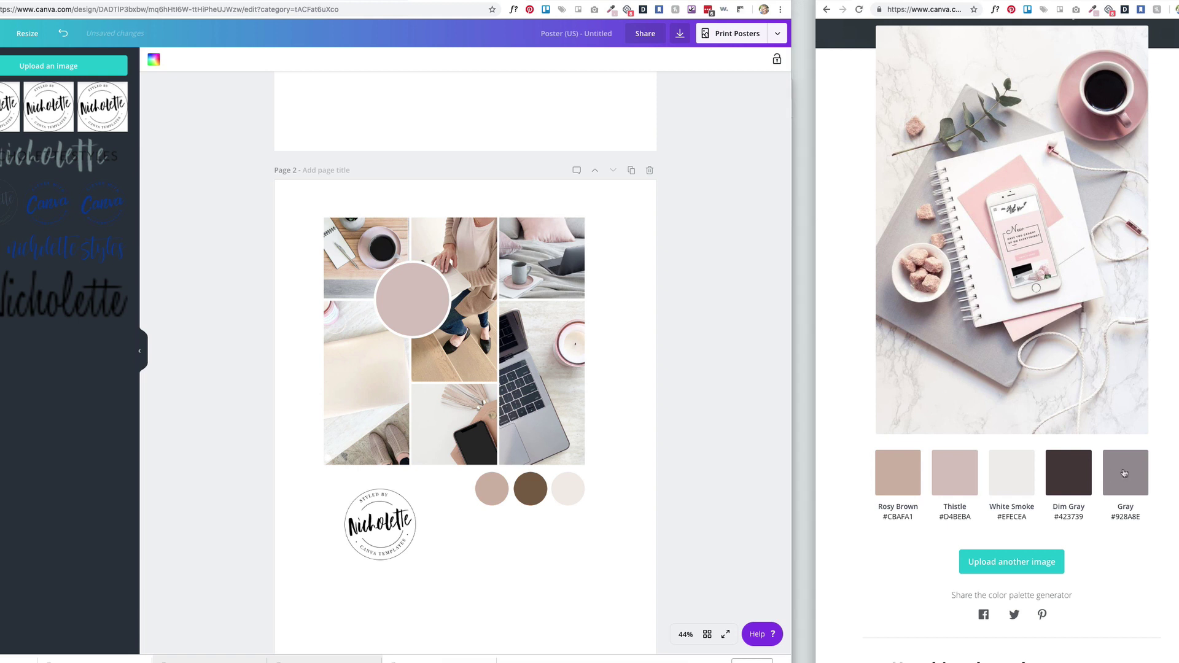
pyautogui.click(539, 542)
pyautogui.click(522, 492)
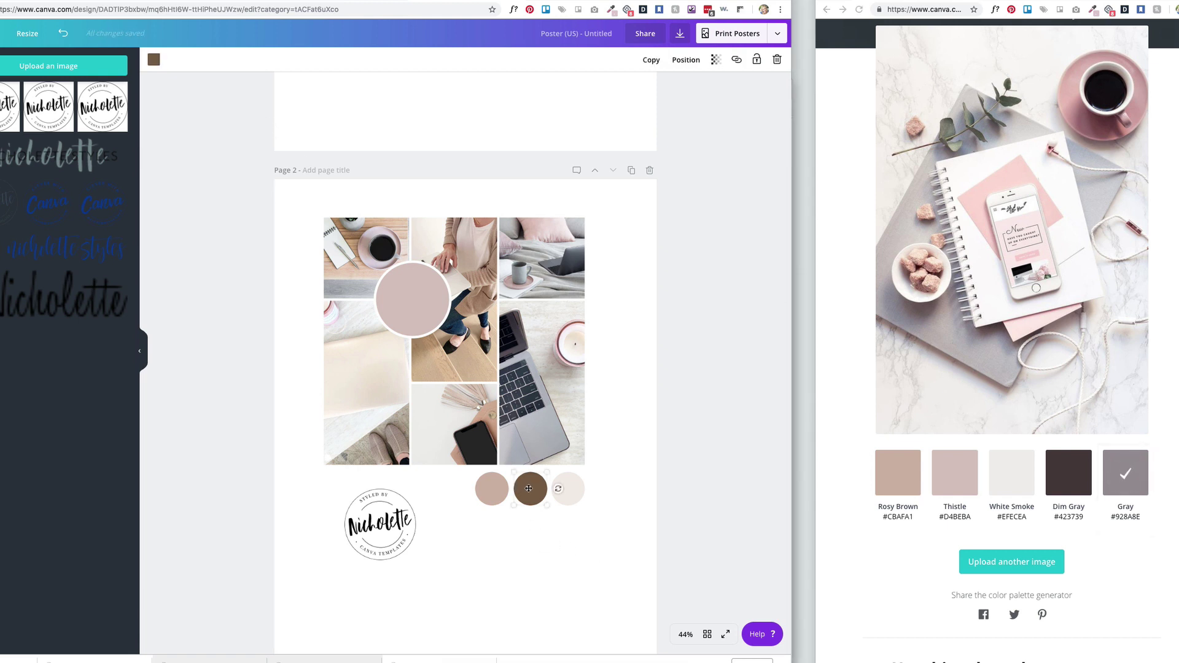
pyautogui.click(154, 59)
pyautogui.click(8, 94)
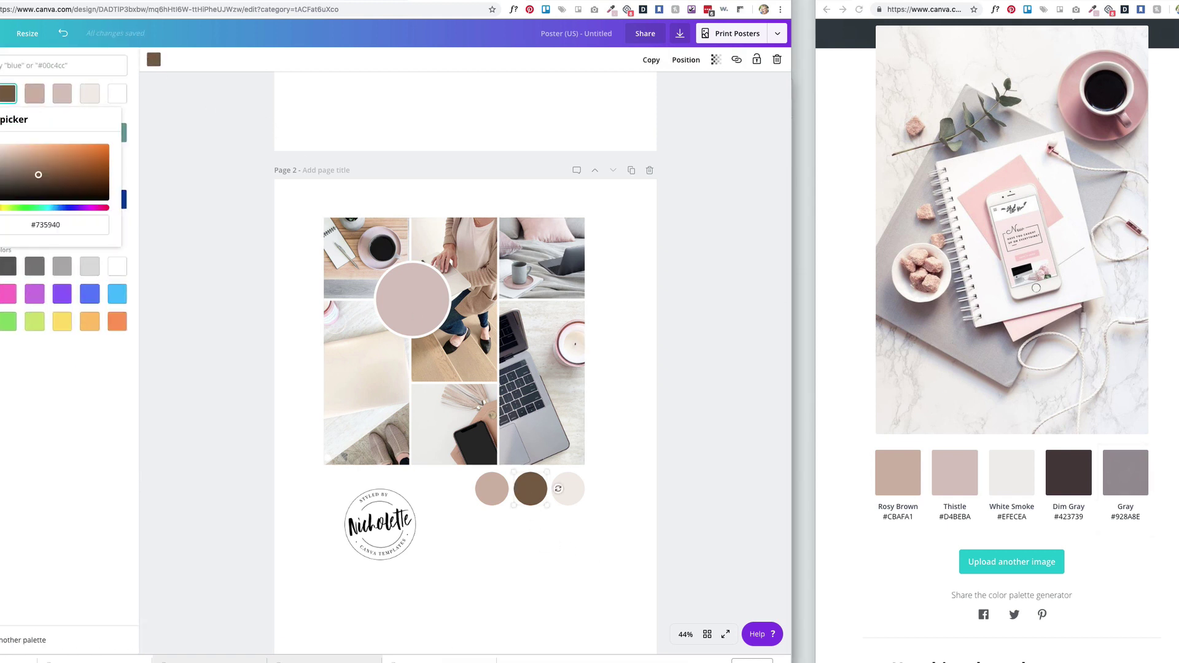
pyautogui.tripleClick(40, 226)
pyautogui.write('#928A8E')
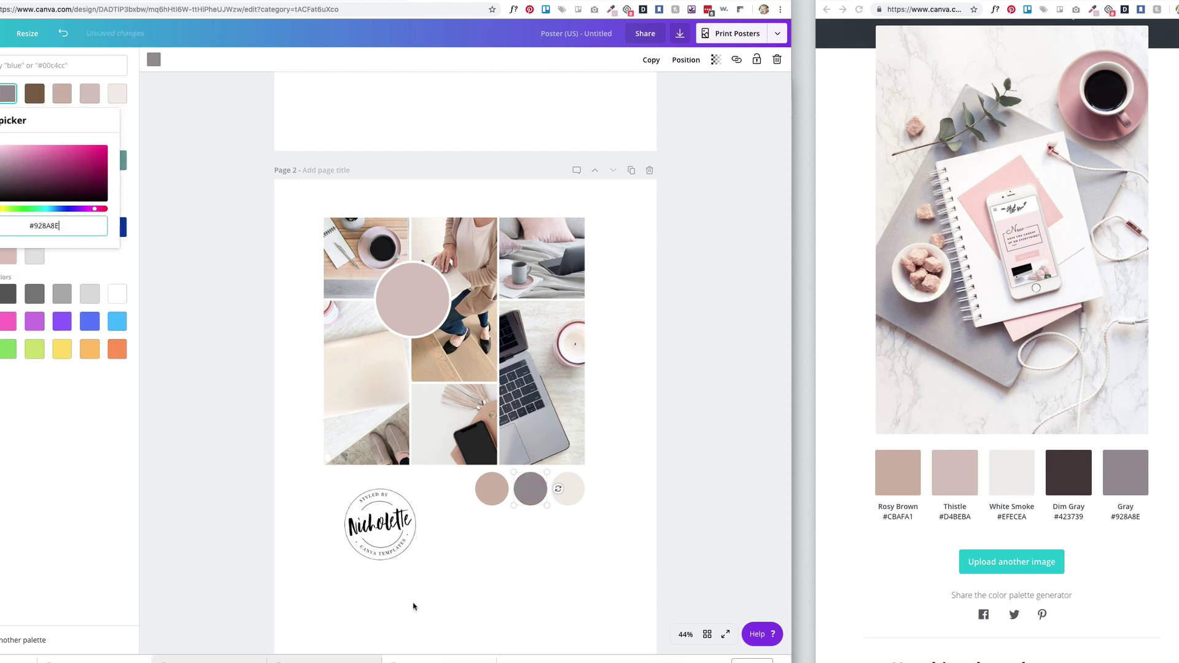
pyautogui.click(516, 589)
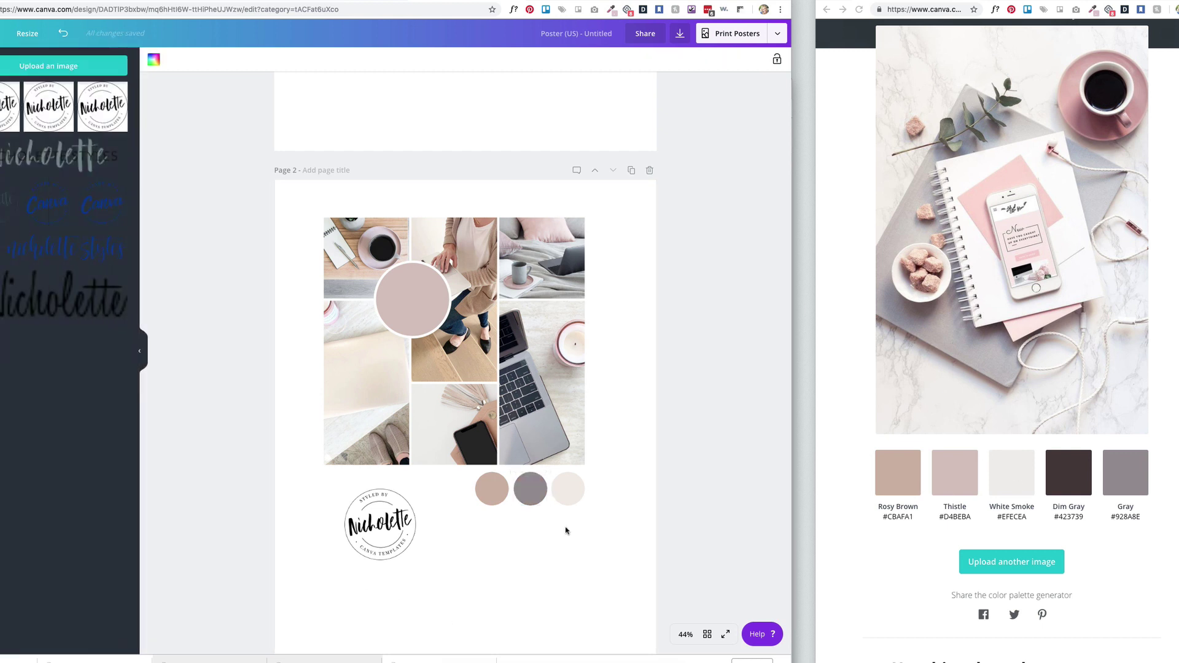
# Step: Colour the third palette circle gold and remove the Nicholette logo
pyautogui.click(564, 493)
pyautogui.click(154, 59)
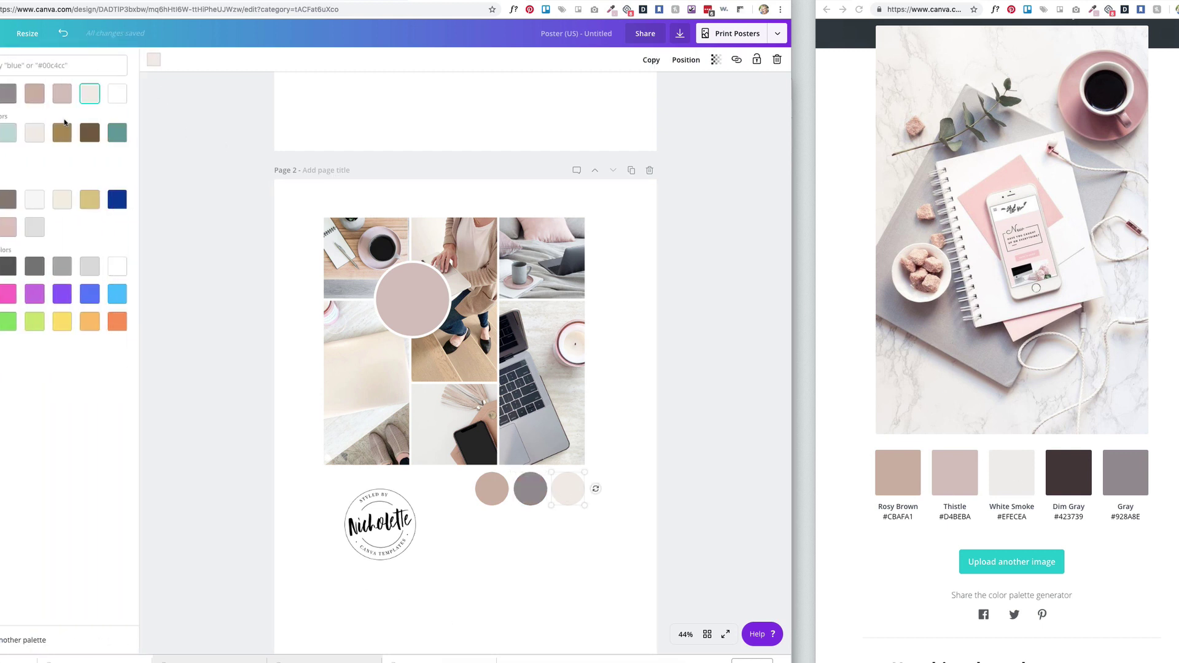
pyautogui.click(62, 132)
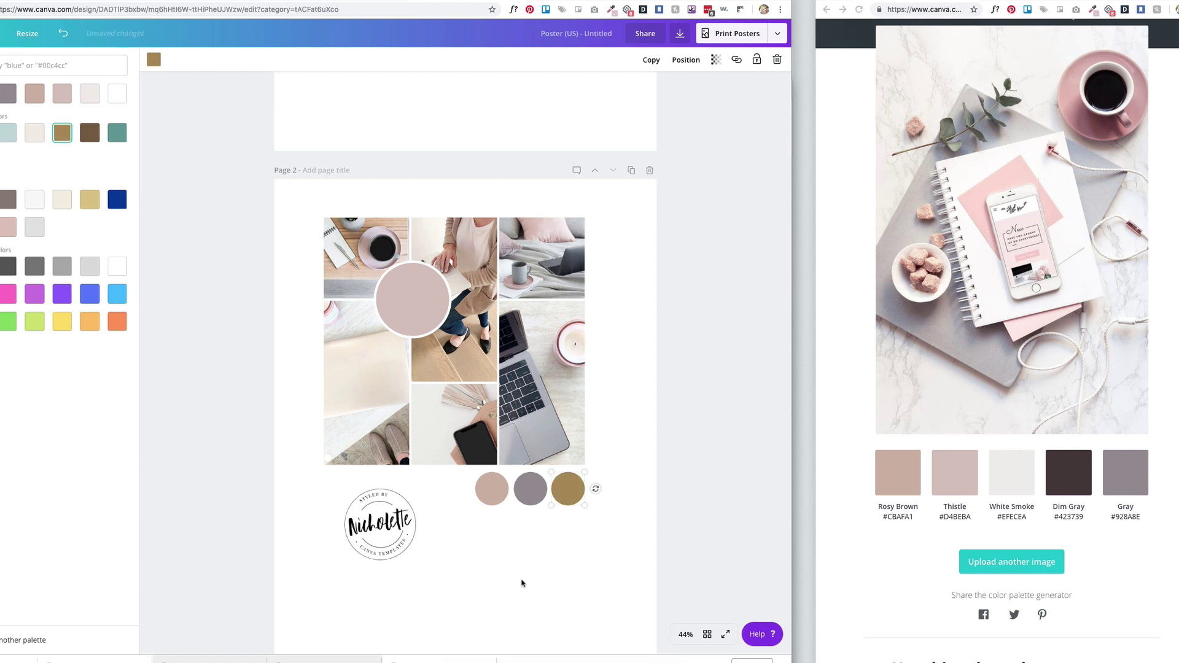
pyautogui.click(90, 133)
pyautogui.click(72, 140)
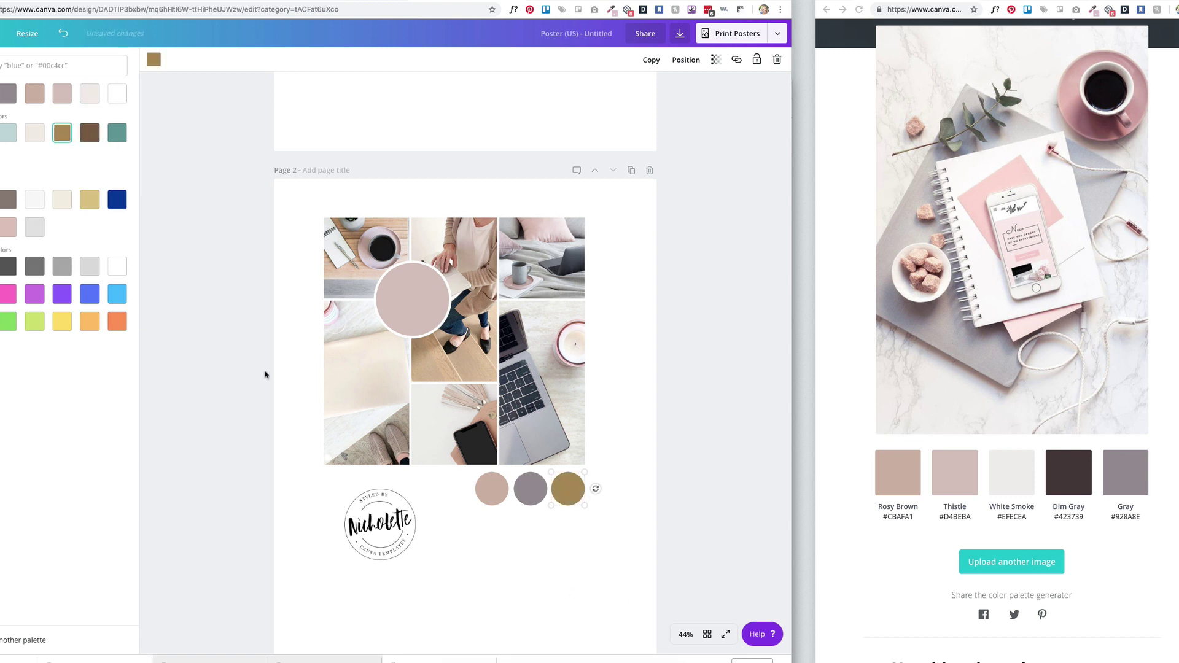
pyautogui.click(540, 584)
pyautogui.click(386, 527)
pyautogui.press('super+z')
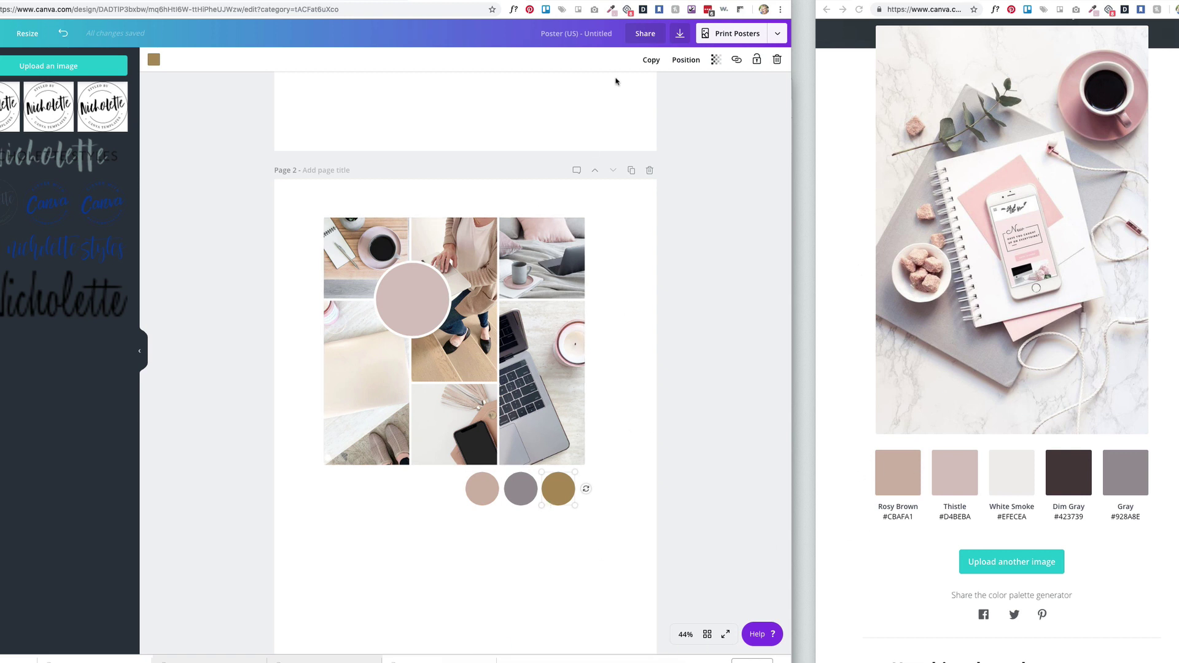
# Step: Sample collage colours with ColorZilla and choose brown #99785e from Picked Color History
pyautogui.click(611, 9)
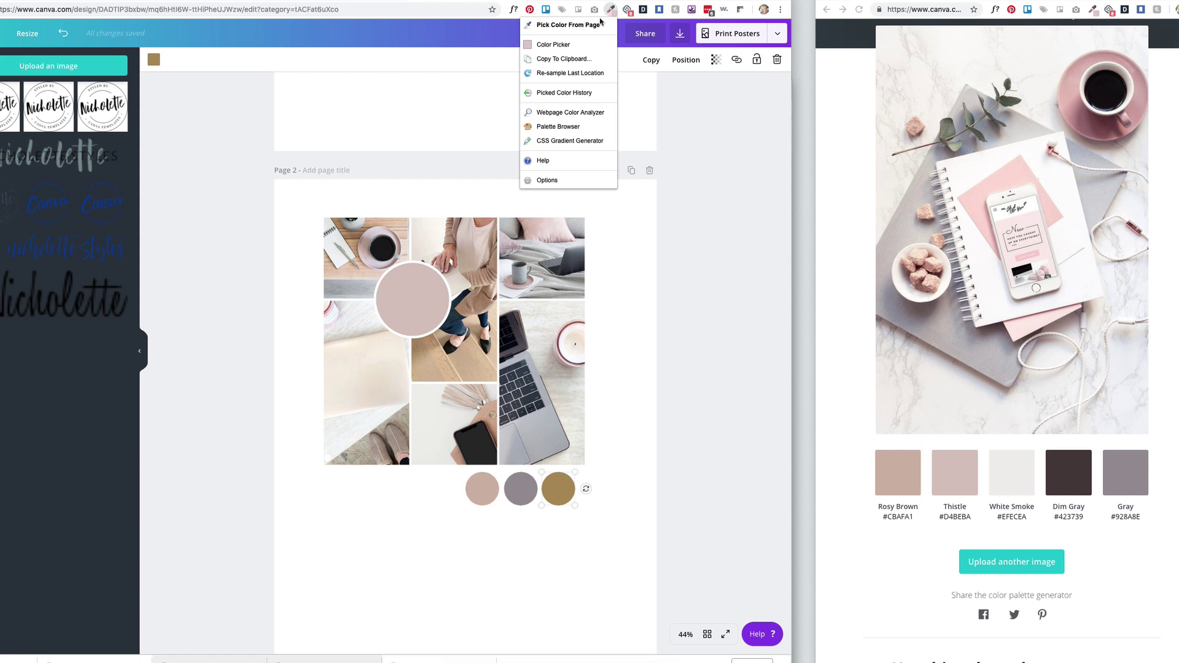
pyautogui.click(596, 25)
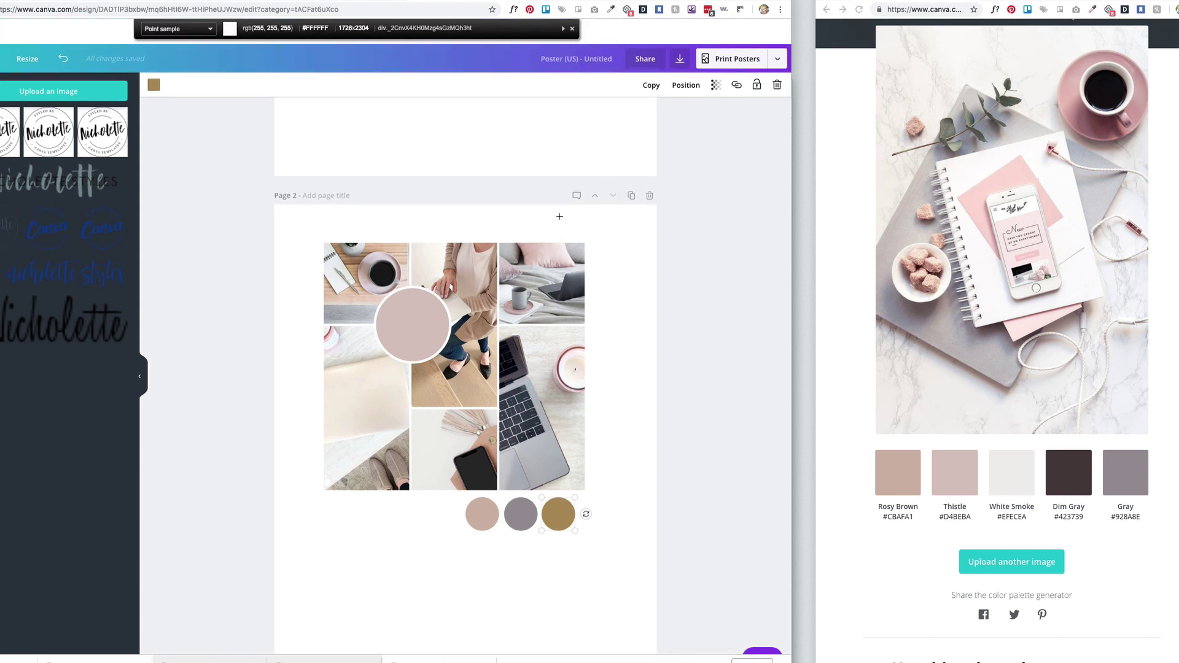
pyautogui.click(480, 324)
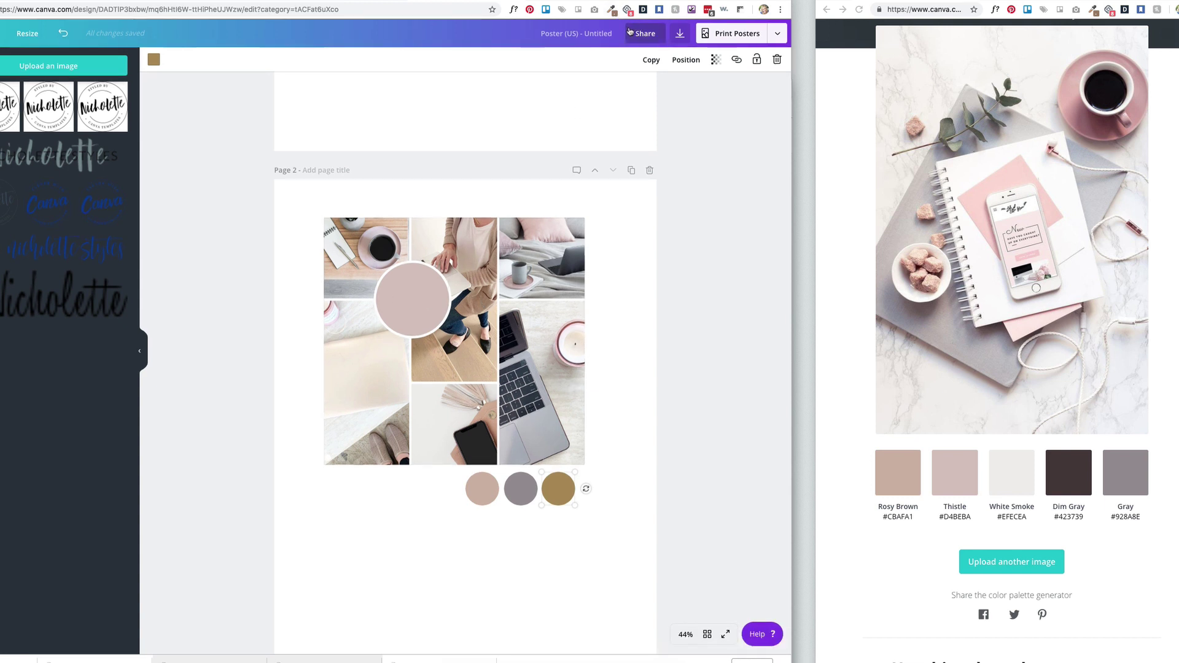
pyautogui.click(612, 10)
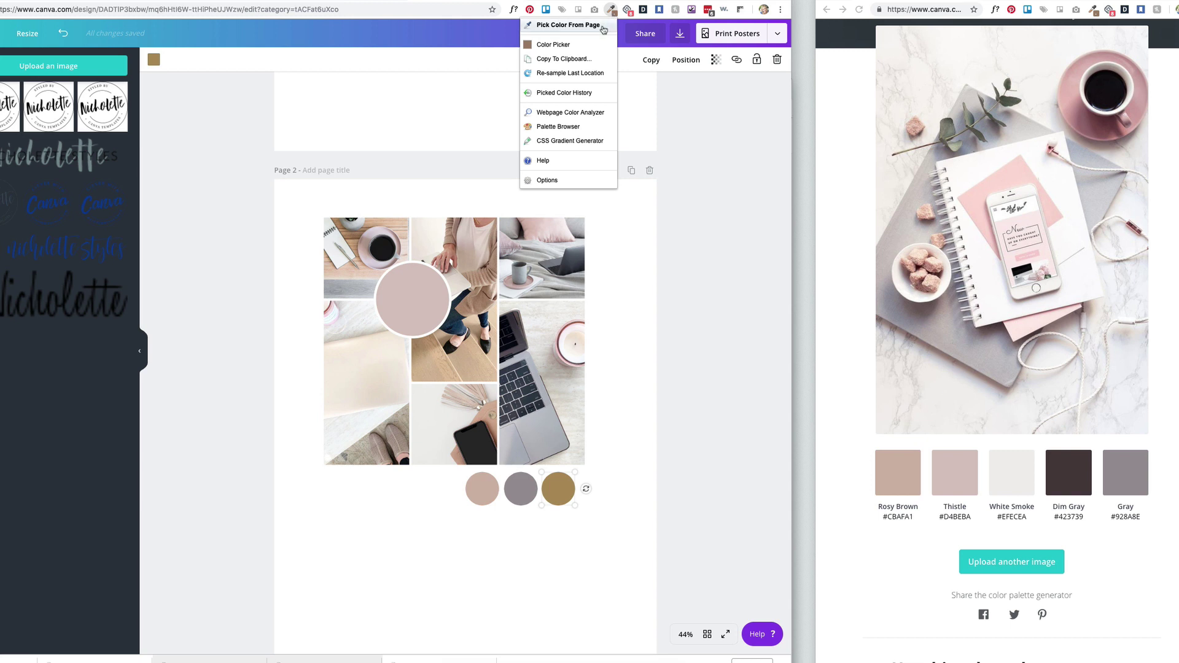
pyautogui.click(568, 25)
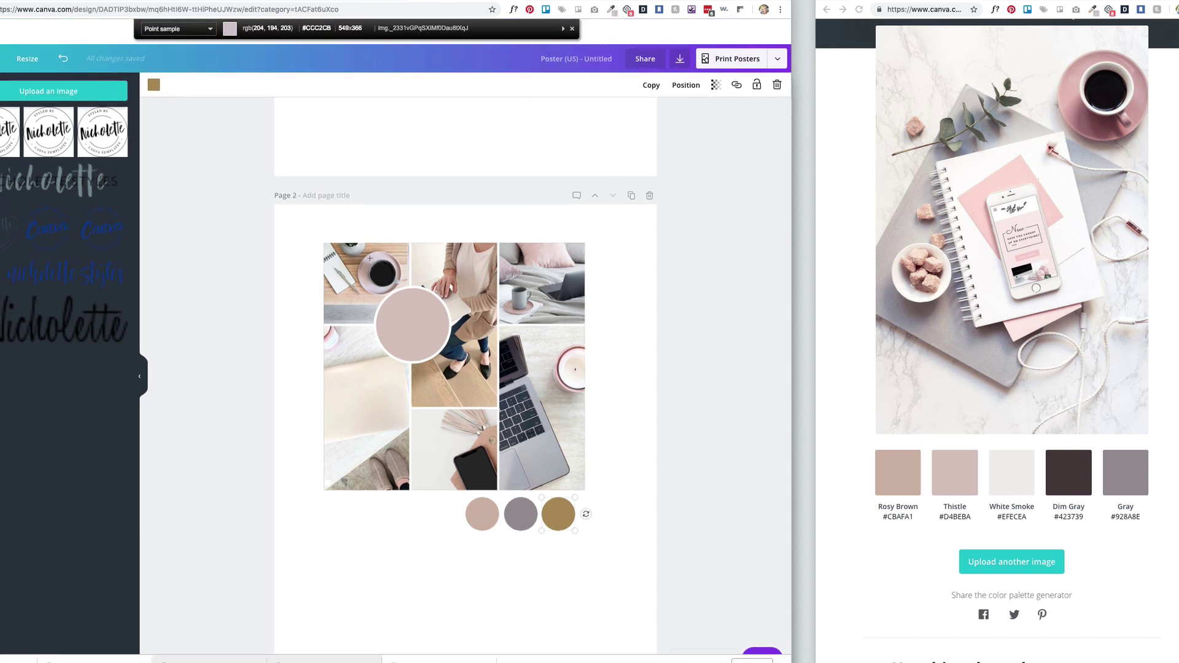
pyautogui.click(369, 259)
pyautogui.click(613, 10)
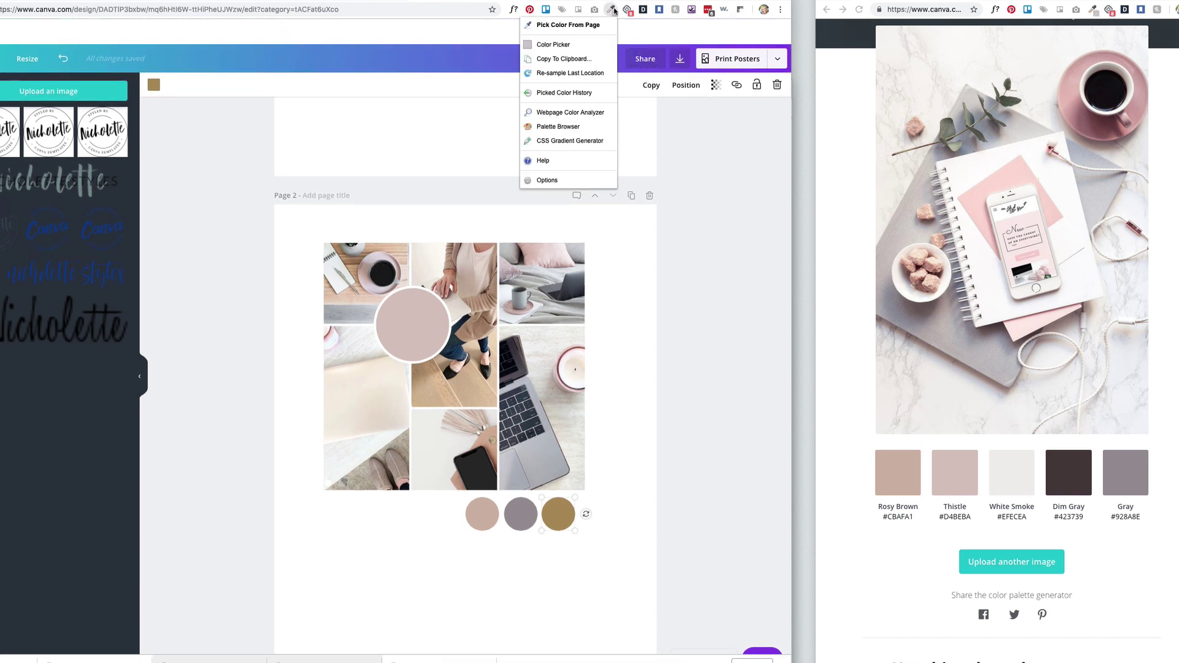
pyautogui.click(553, 96)
pyautogui.click(566, 70)
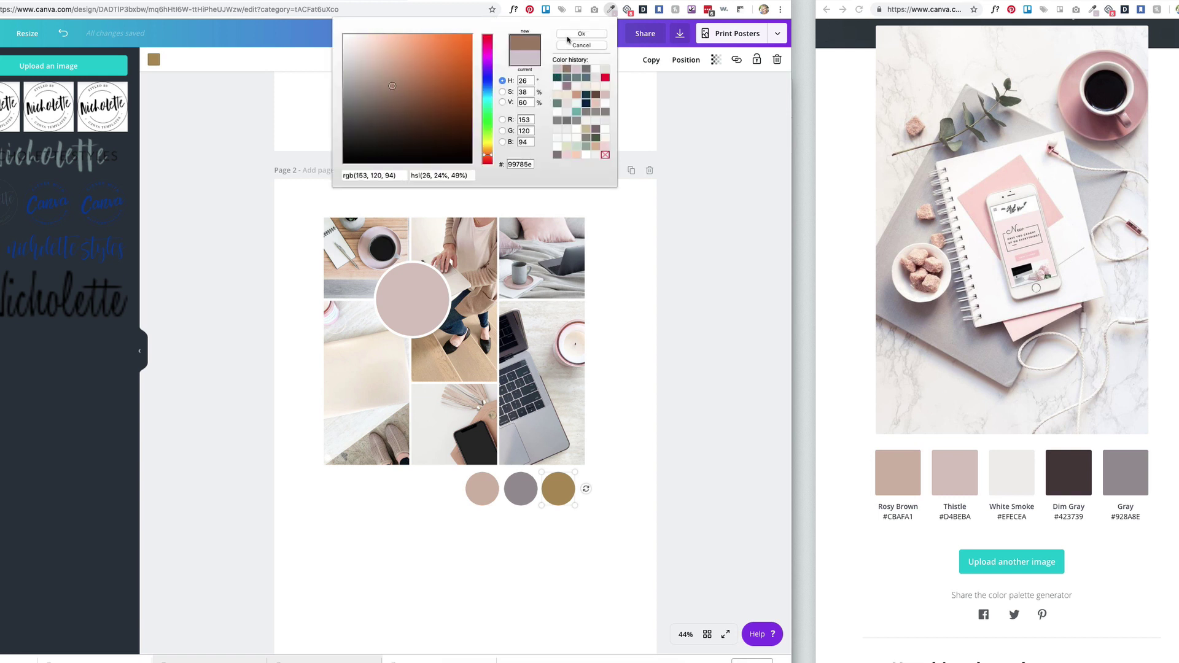
pyautogui.click(568, 36)
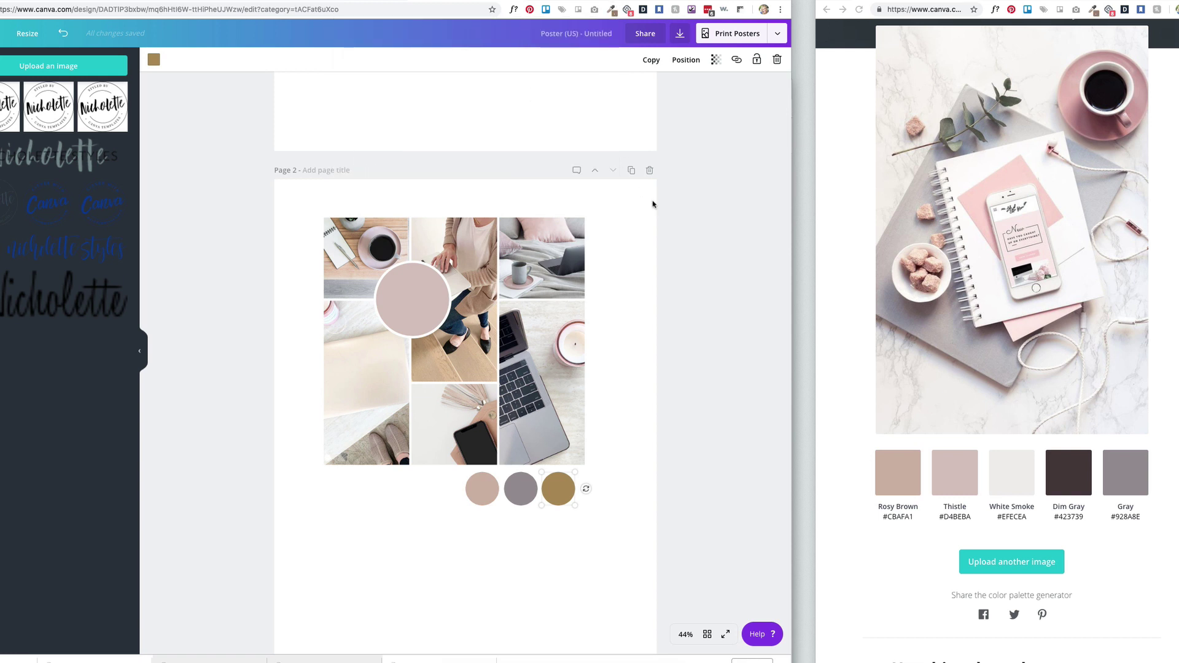
# Step: Paste #99785e into the third palette circle's hex field
pyautogui.click(153, 60)
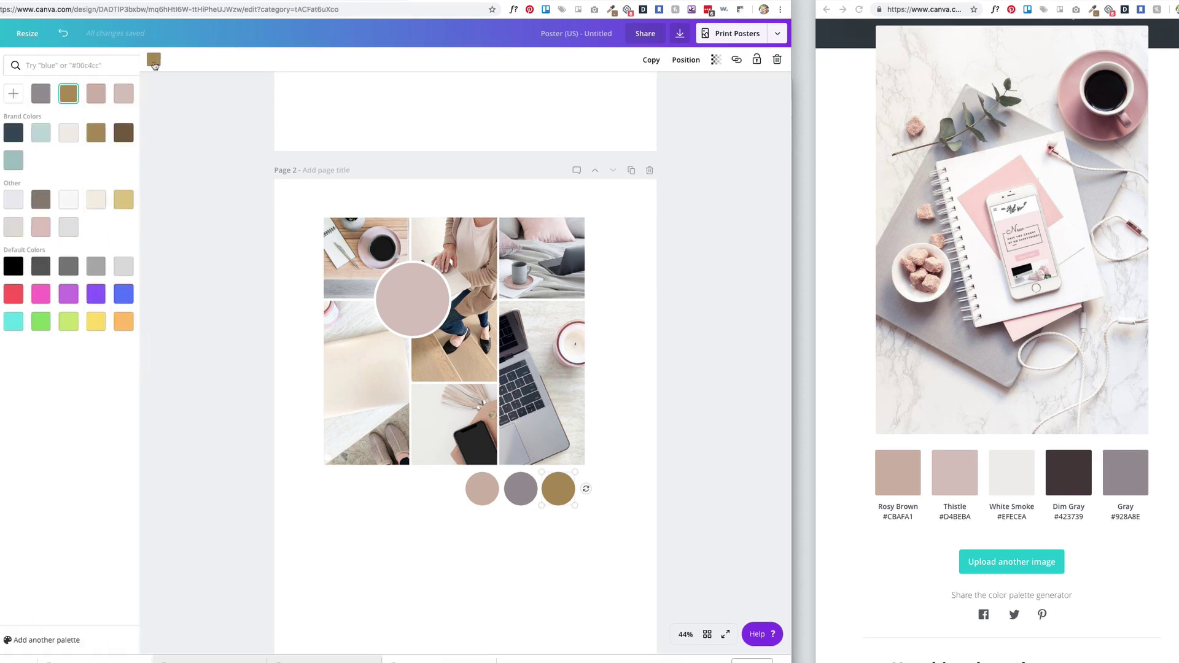
pyautogui.click(14, 95)
pyautogui.doubleClick(40, 225)
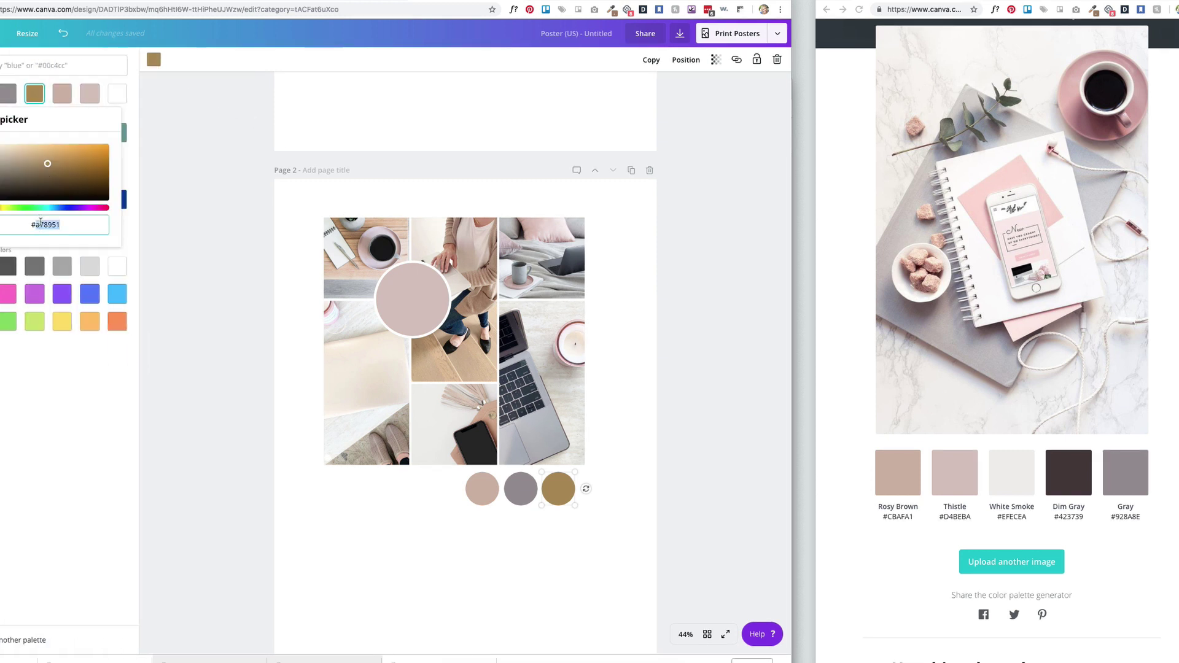
pyautogui.press('super+v')
pyautogui.click(144, 270)
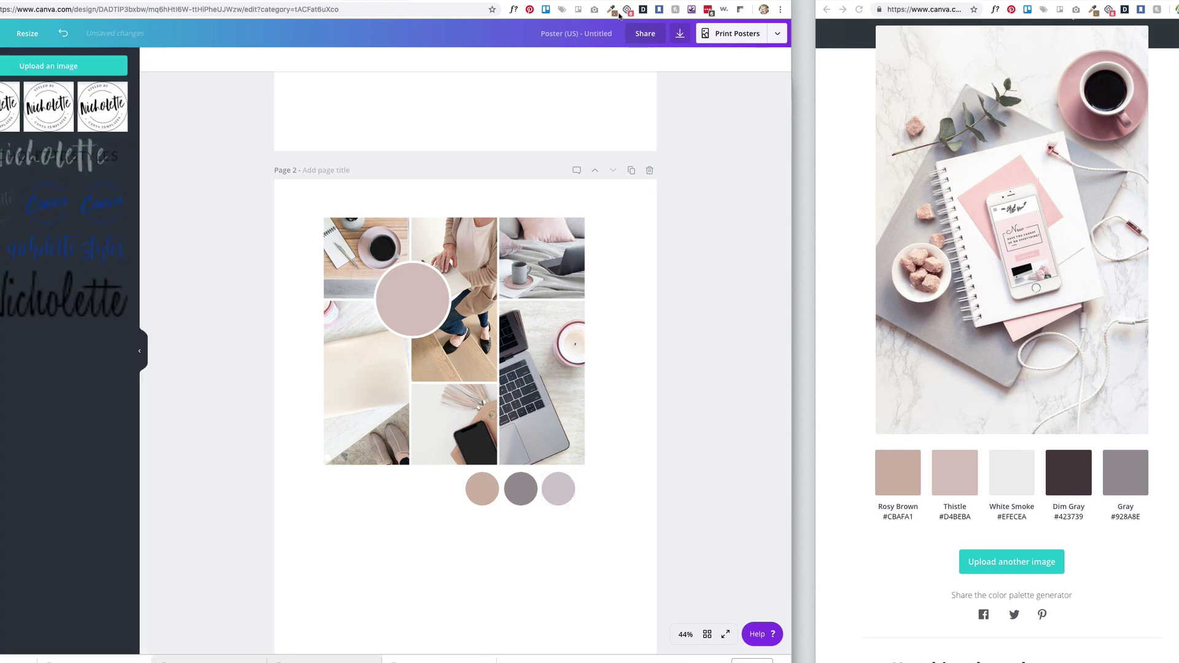
pyautogui.click(611, 9)
pyautogui.click(568, 45)
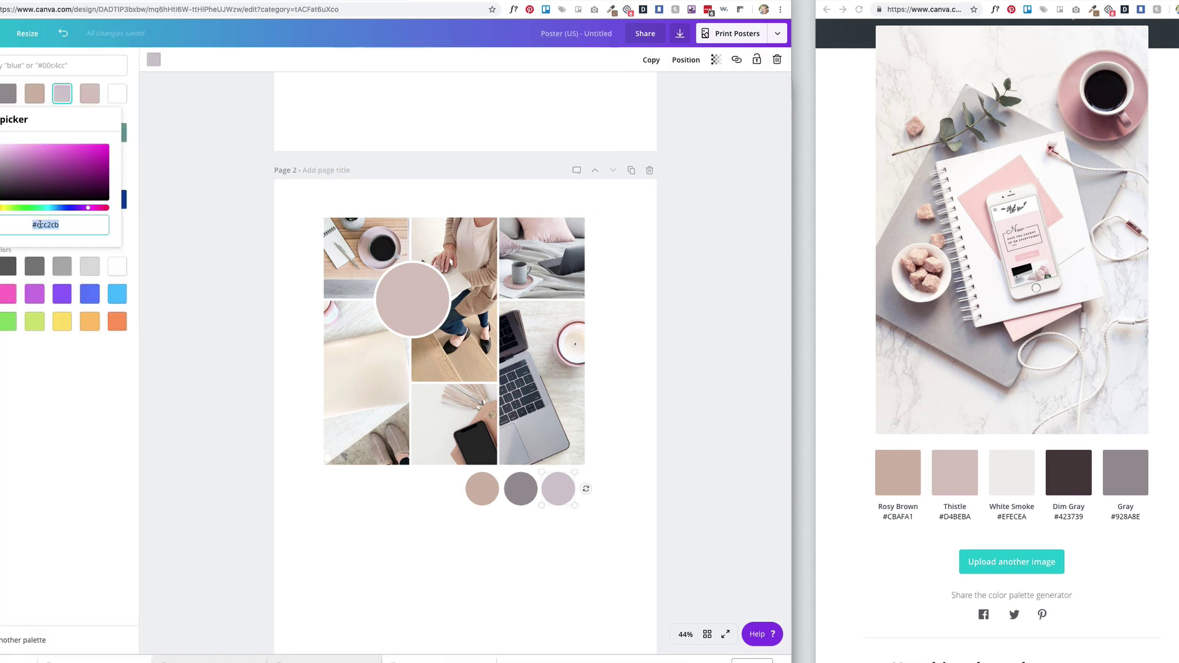
pyautogui.press('super+v')
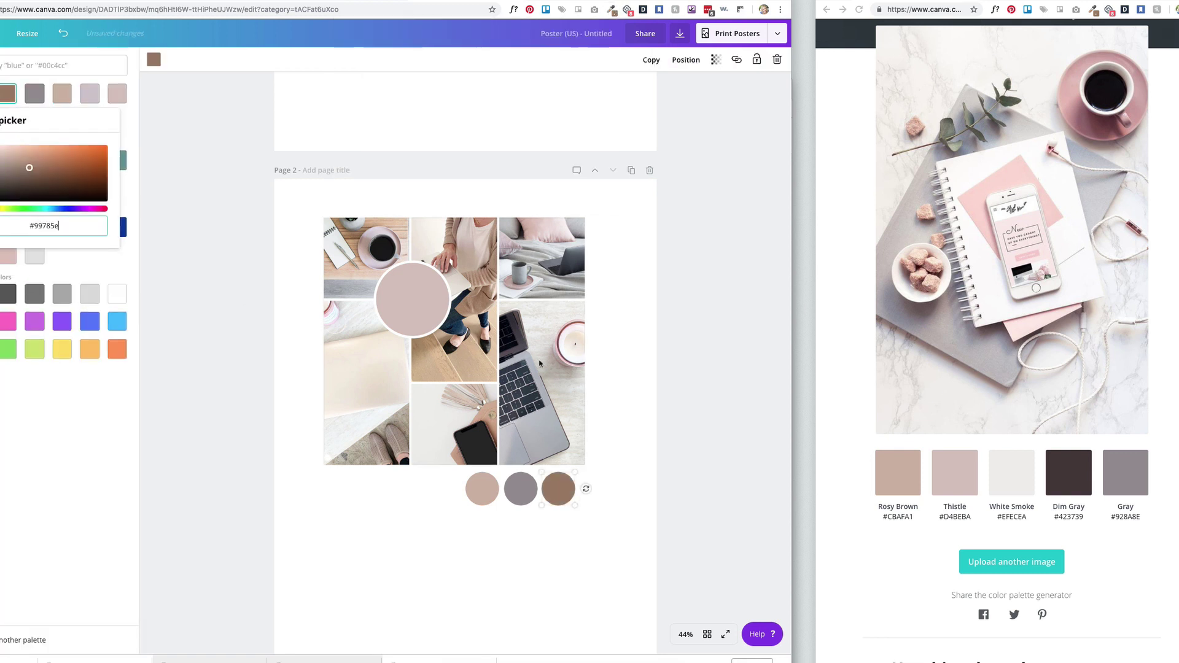
pyautogui.click(688, 411)
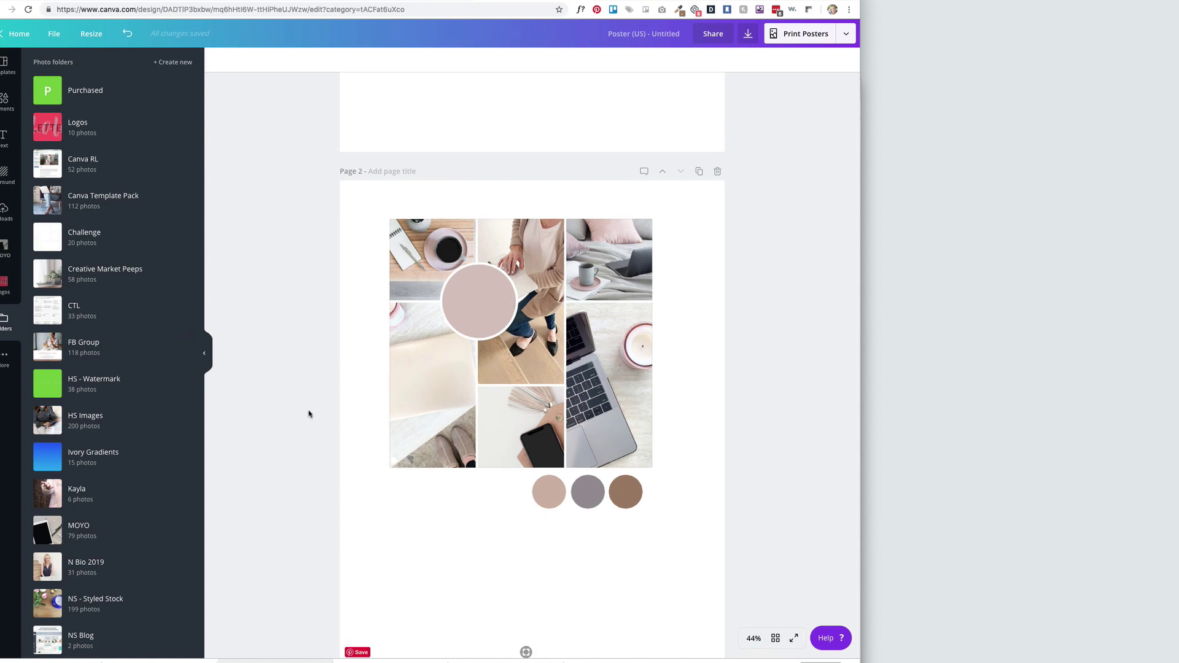
# Step: Move the collage and colour circles together onto the page centre
pyautogui.scroll(-2, 546, 510)
pyautogui.click(5, 101)
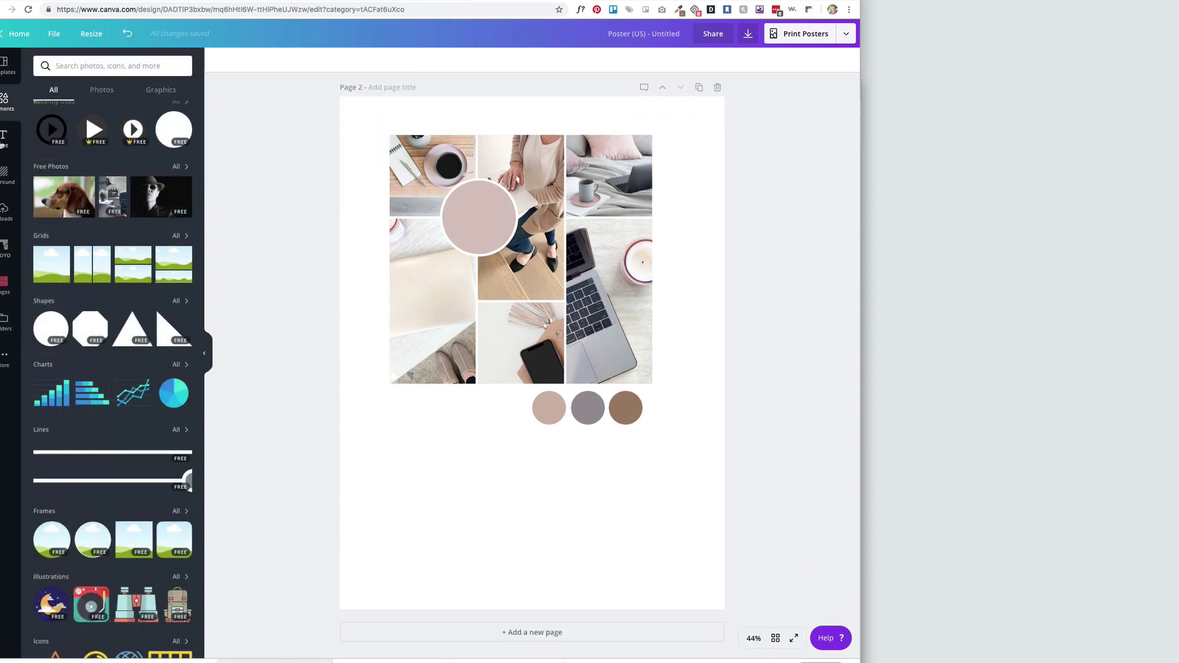
pyautogui.click(7, 219)
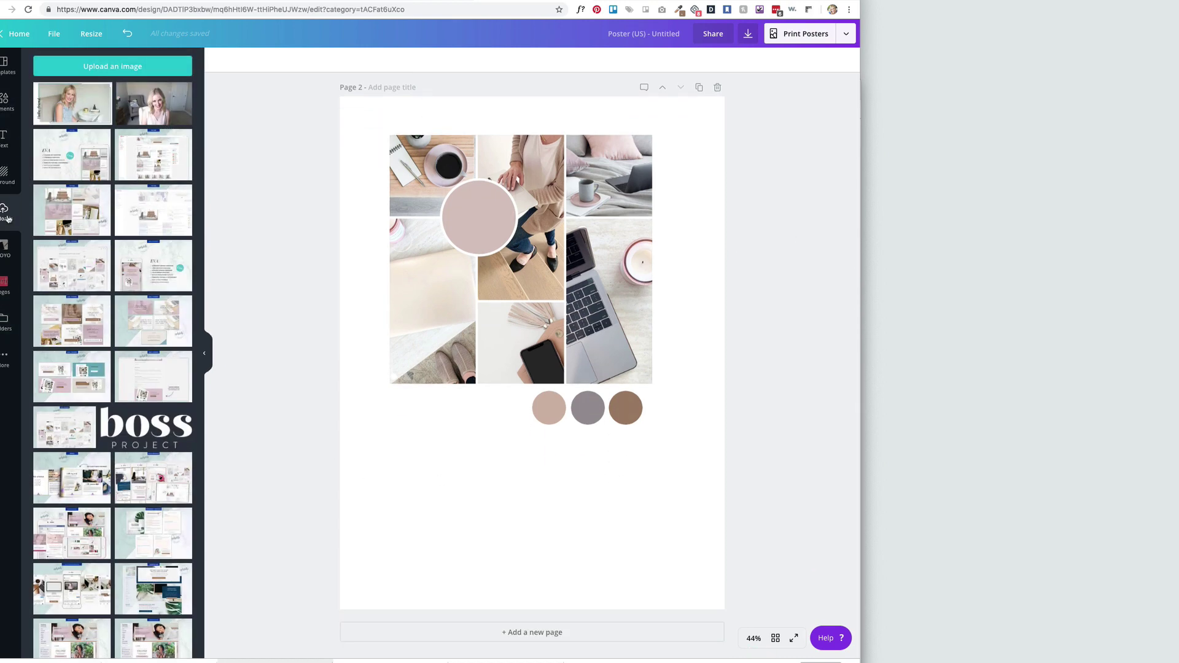
pyautogui.moveTo(271, 141); pyautogui.dragTo(678, 450)
pyautogui.moveTo(519, 432); pyautogui.dragTo(530, 471)
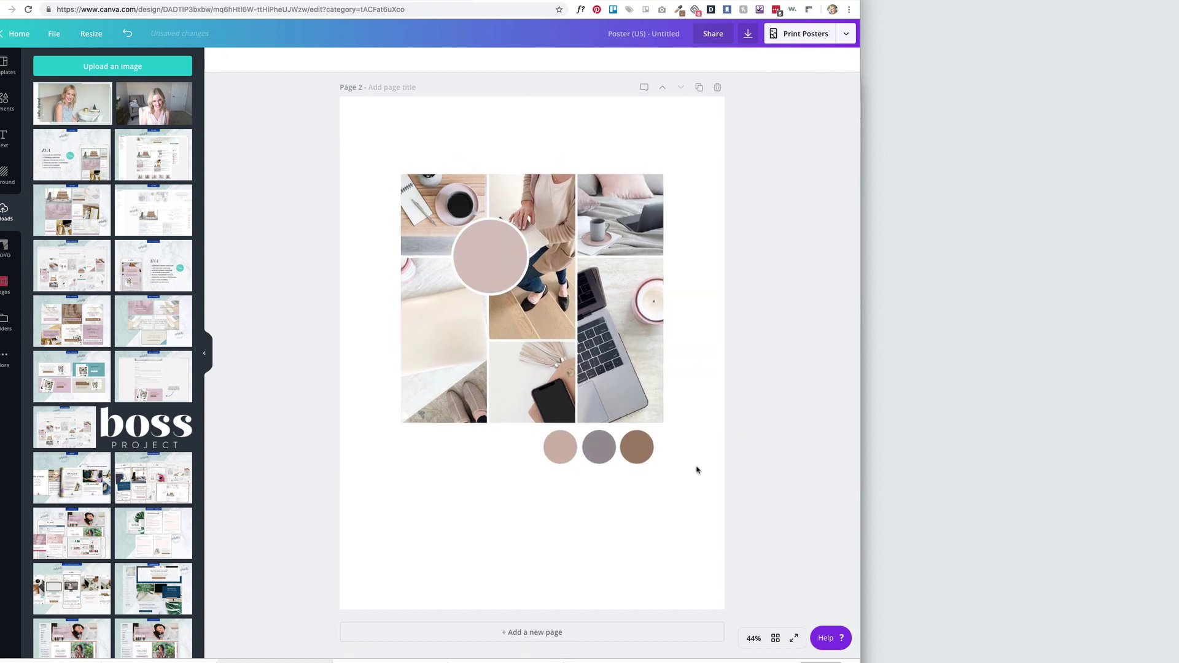
# Step: Rotate the three swatches 90° into a smaller vertical column on the centre line
pyautogui.moveTo(698, 470); pyautogui.dragTo(540, 430)
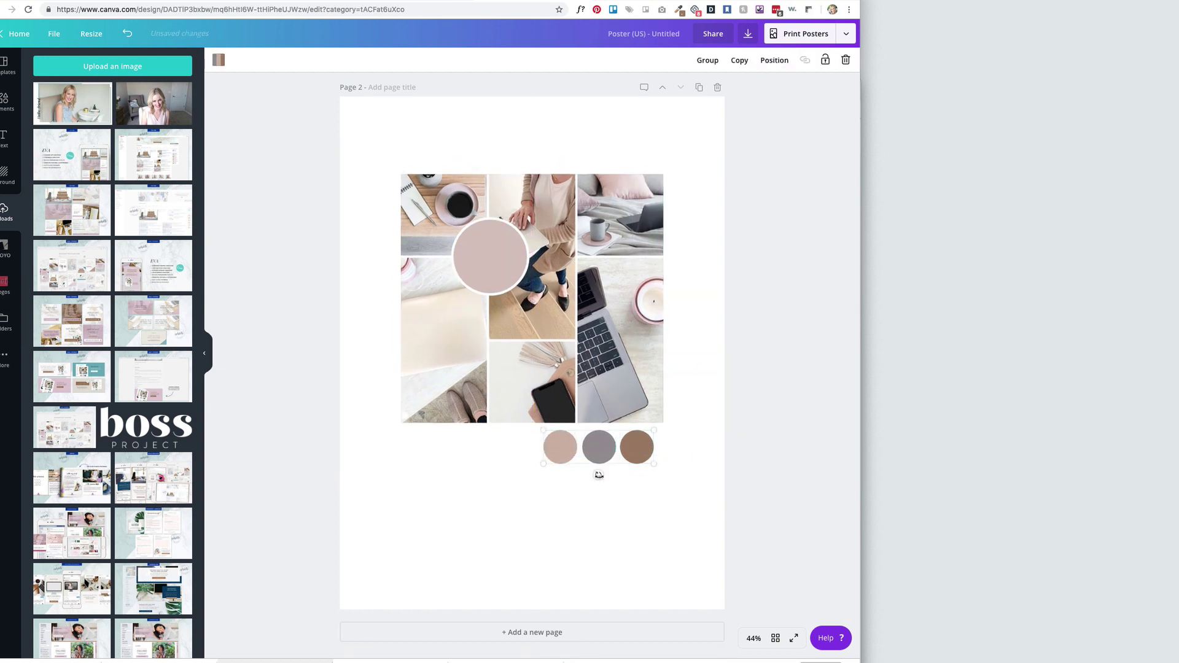
pyautogui.moveTo(599, 475); pyautogui.dragTo(490, 367)
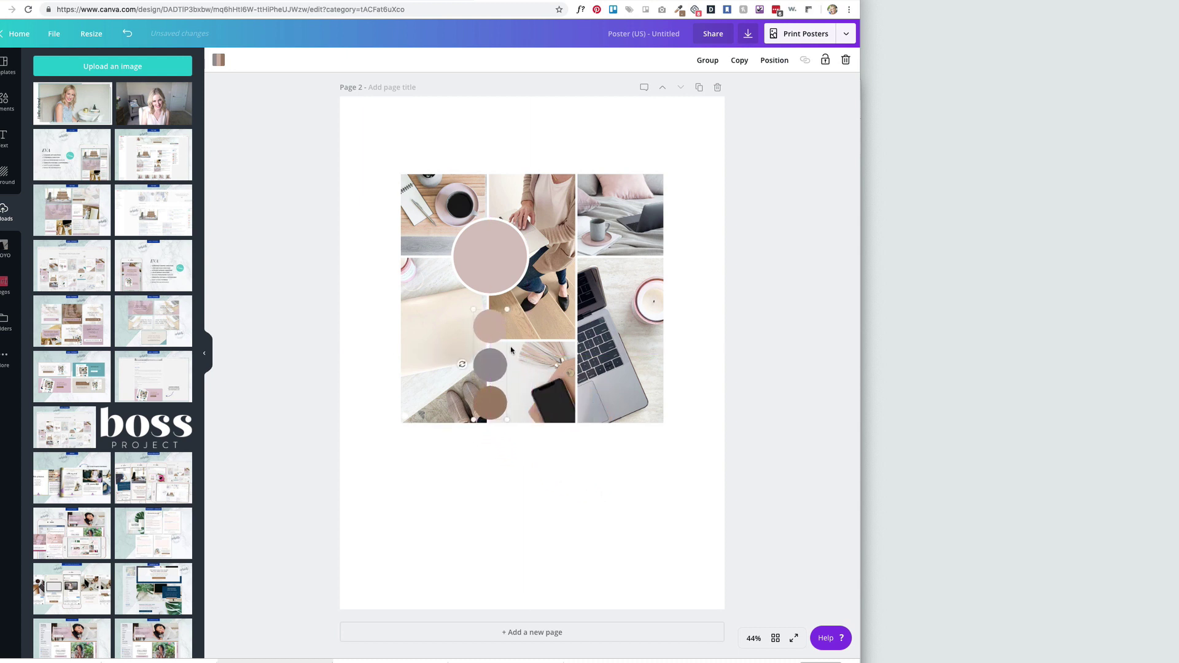
pyautogui.moveTo(507, 309); pyautogui.dragTo(501, 329)
pyautogui.moveTo(487, 379); pyautogui.dragTo(491, 364)
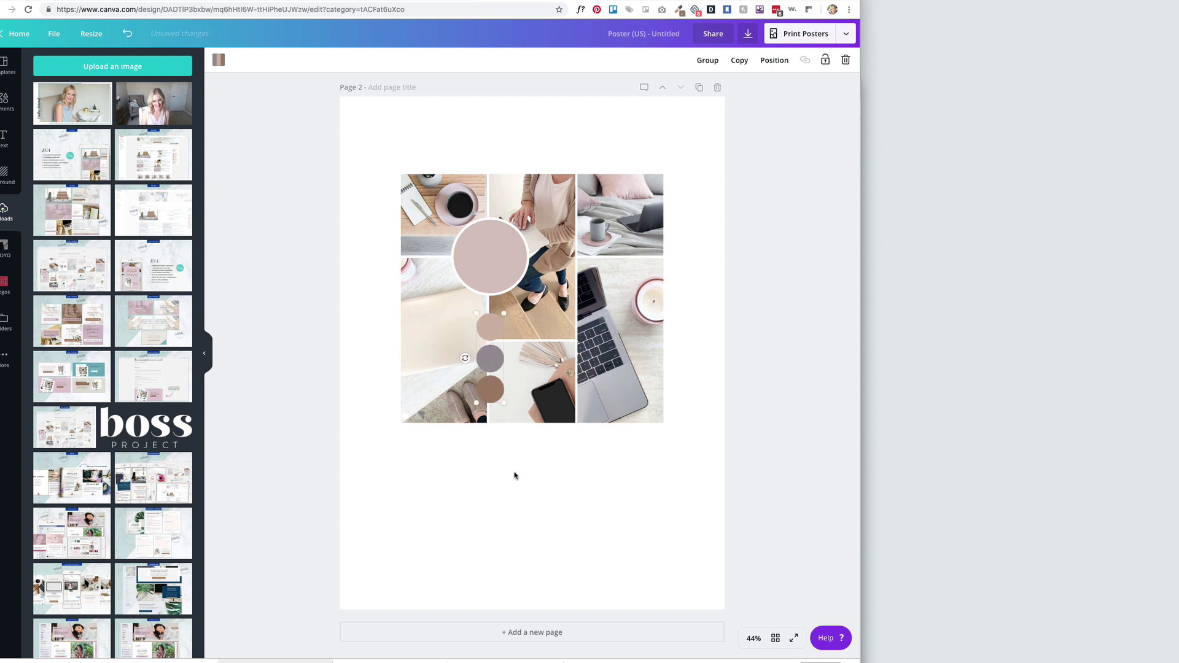
pyautogui.click(516, 475)
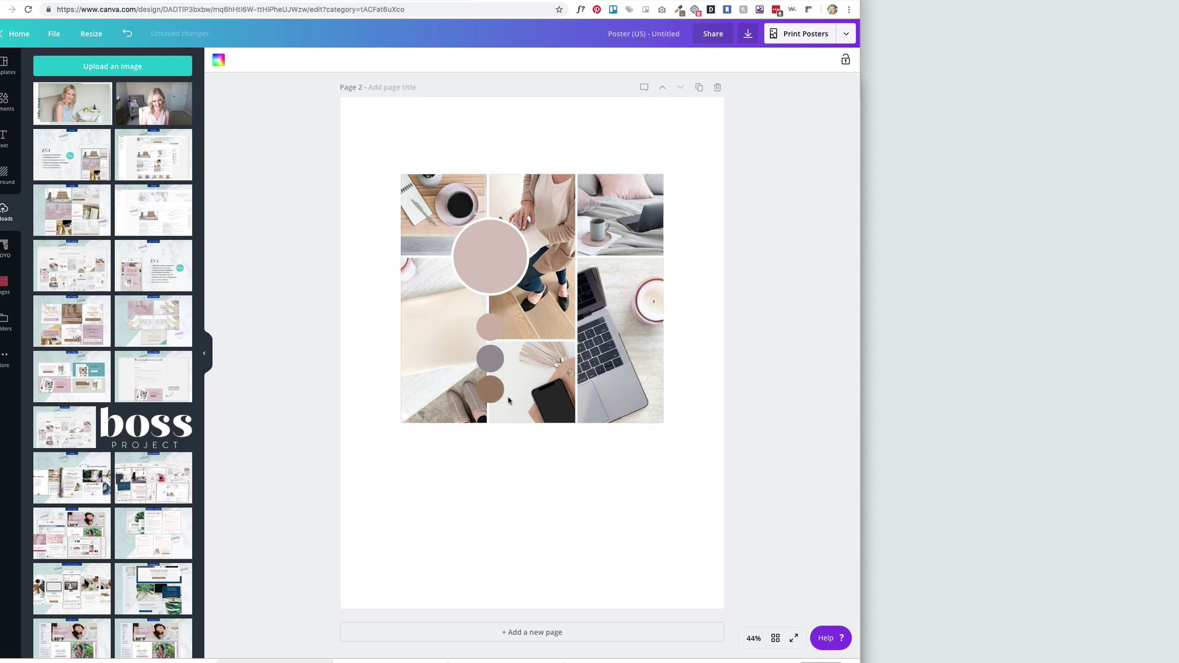
pyautogui.click(489, 363)
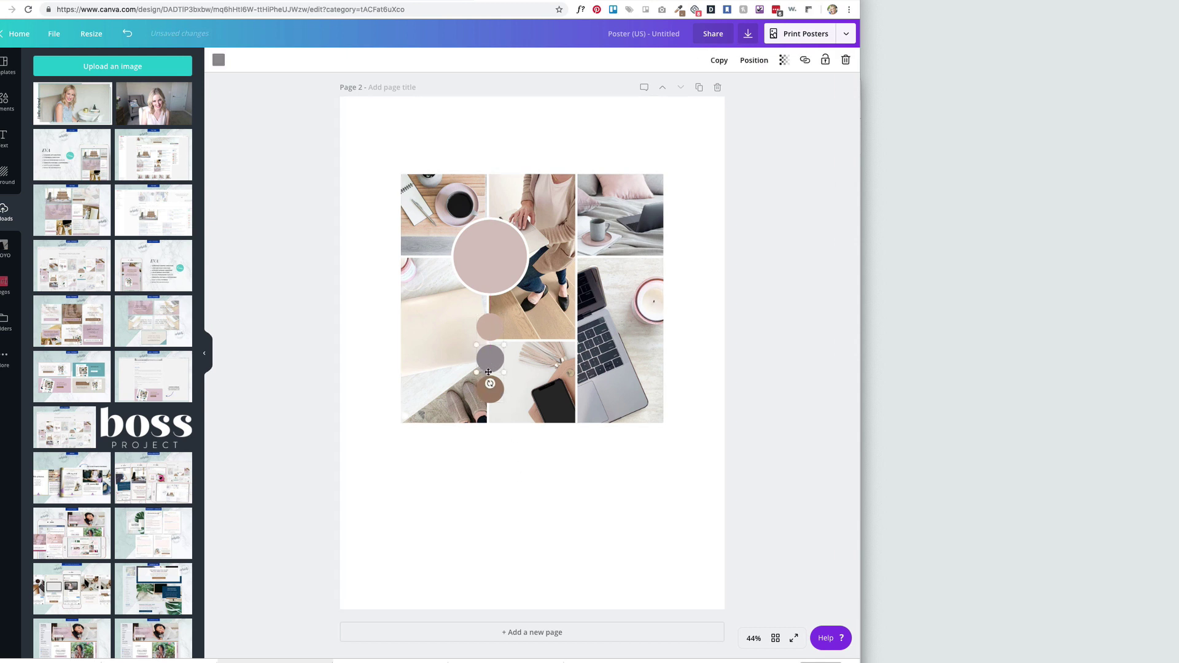
pyautogui.click(765, 354)
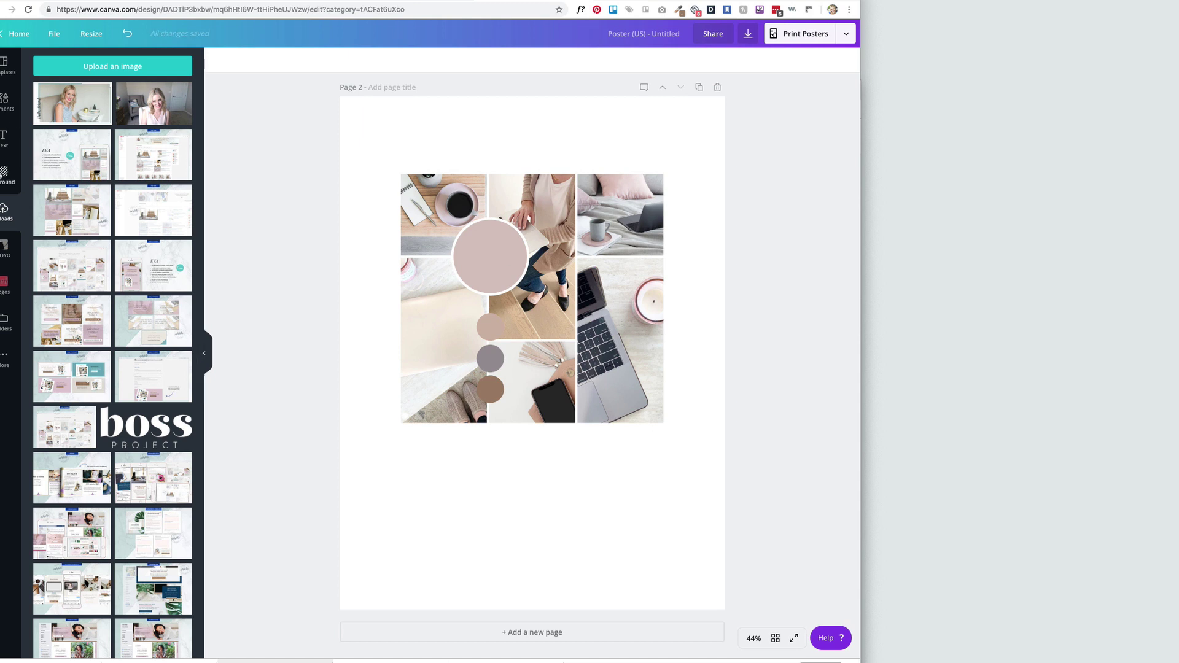
pyautogui.click(5, 102)
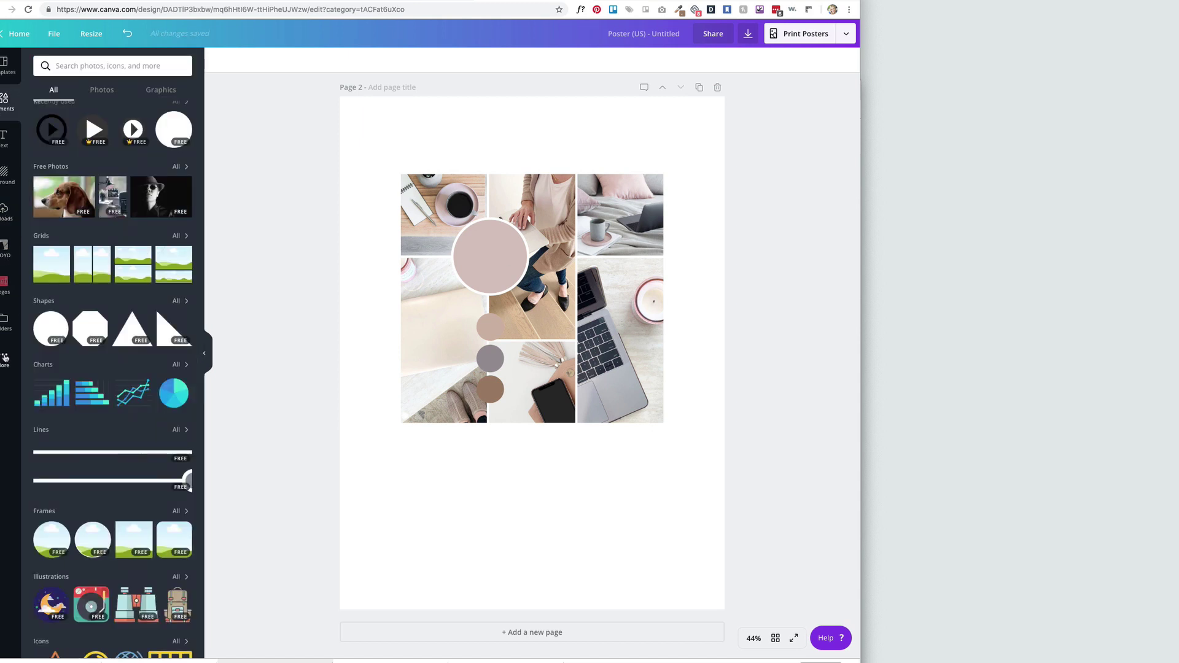
# Step: Try the BARE ORGANICS text template below the collage, then delete it
pyautogui.click(3, 139)
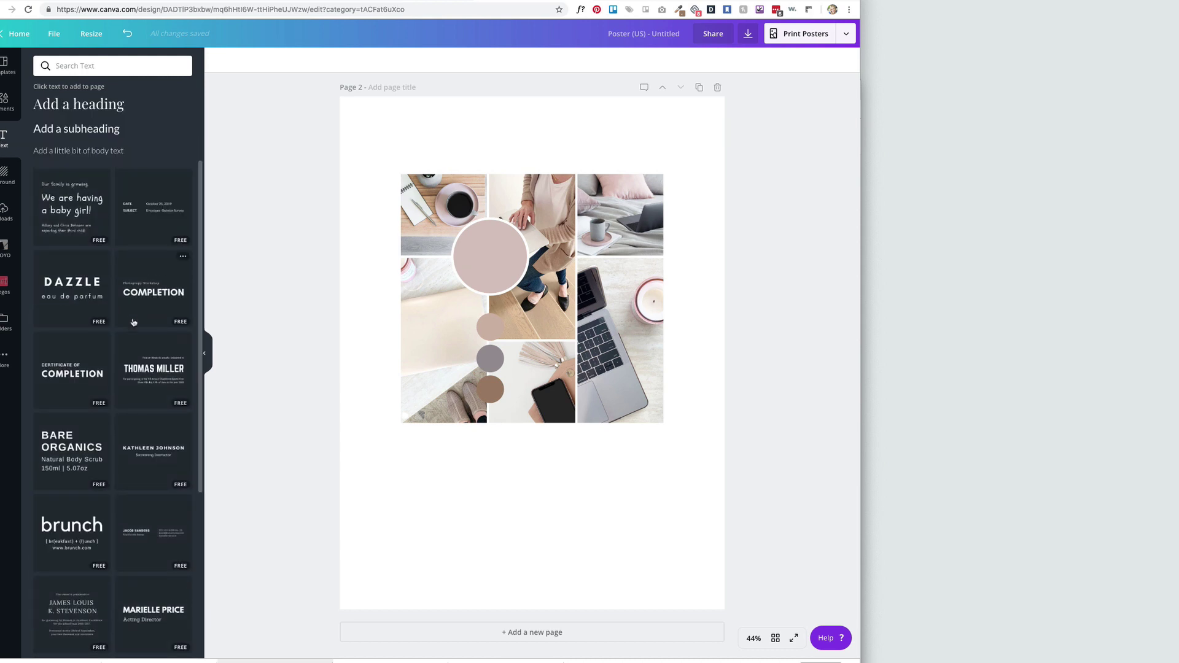
pyautogui.click(86, 464)
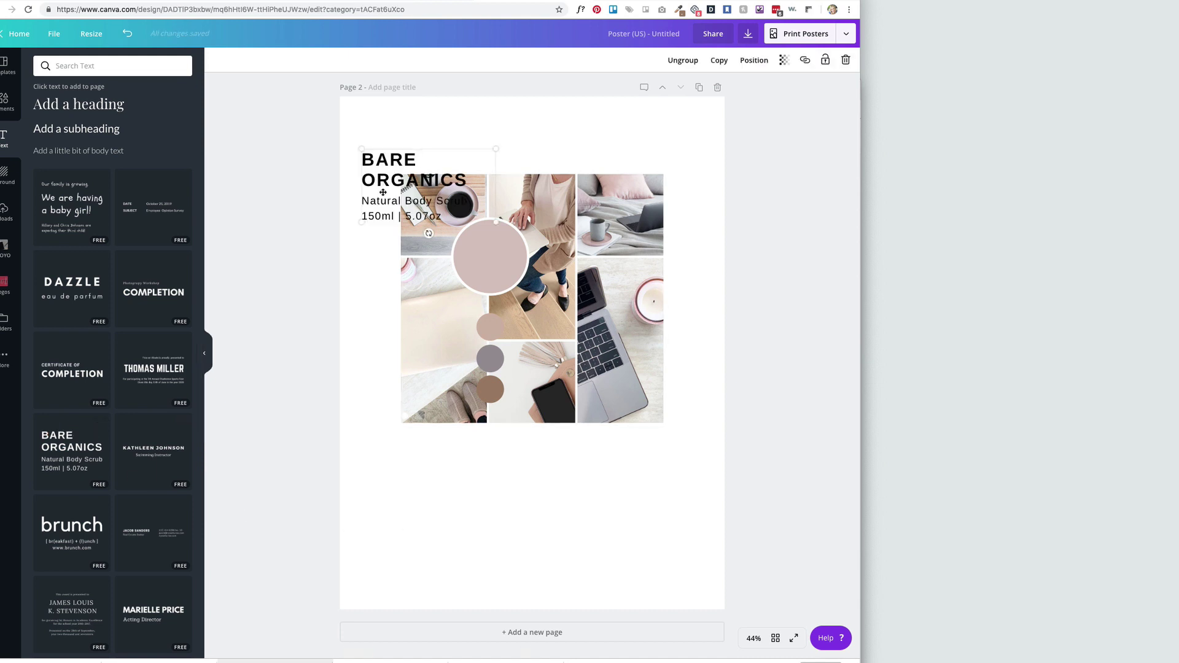
pyautogui.moveTo(381, 178); pyautogui.dragTo(433, 479)
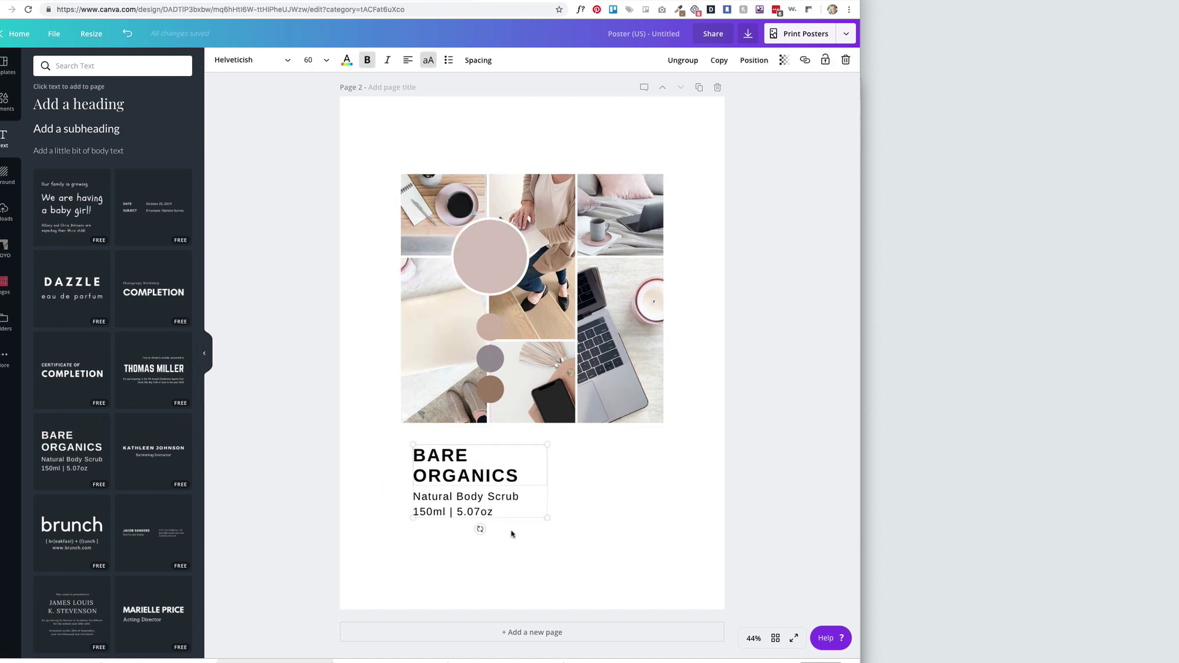
pyautogui.moveTo(476, 519); pyautogui.dragTo(487, 518)
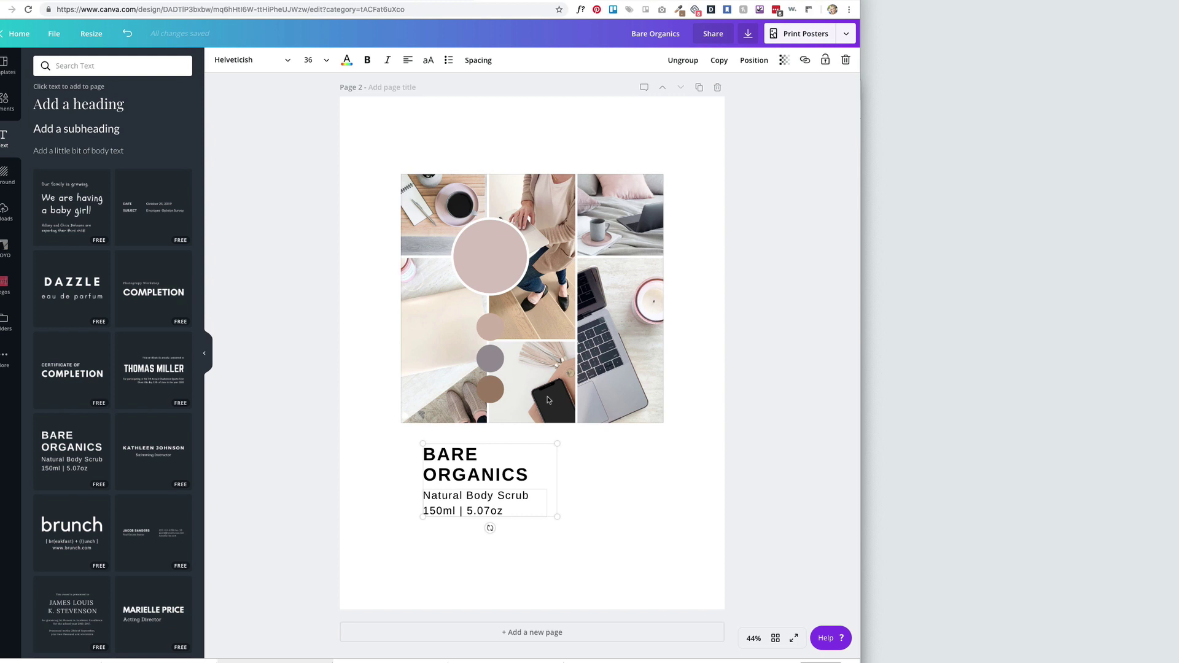
pyautogui.moveTo(531, 462); pyautogui.dragTo(545, 473)
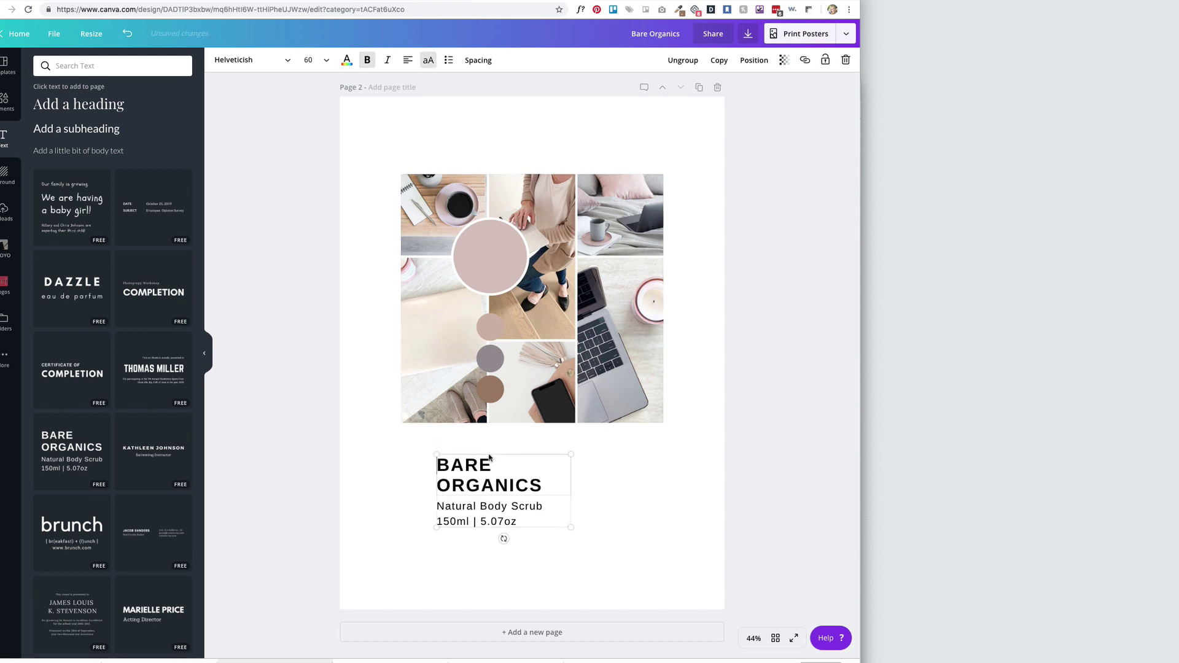
pyautogui.click(364, 467)
pyautogui.moveTo(307, 442); pyautogui.dragTo(503, 568)
pyautogui.press('Delete')
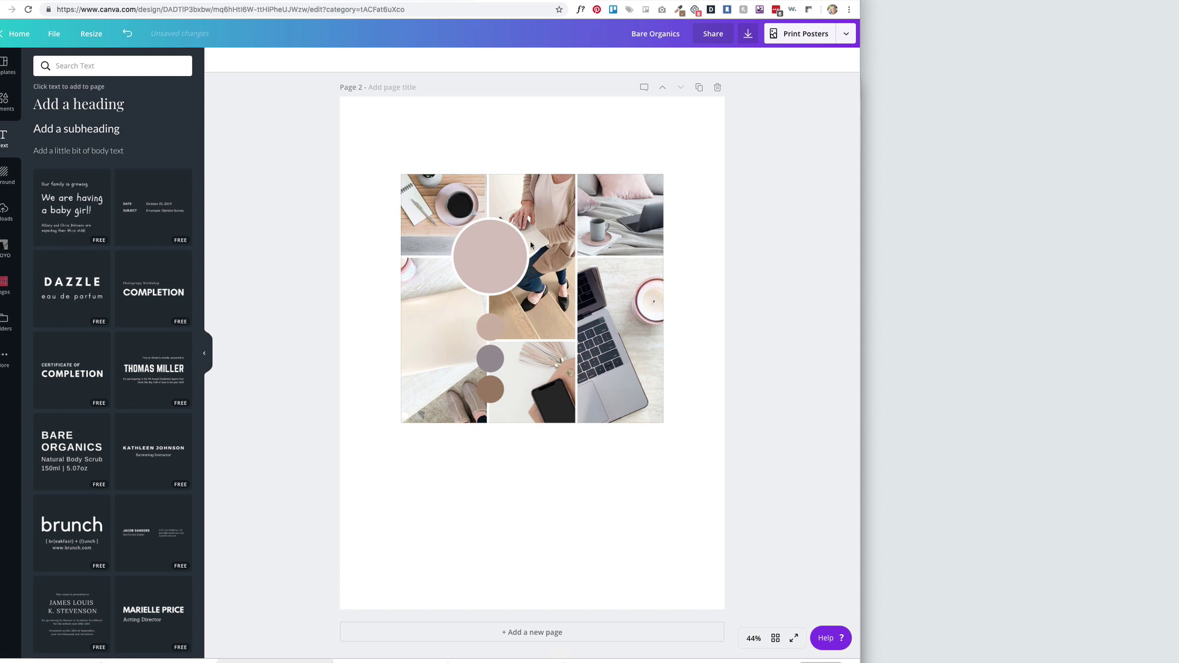
# Step: Shrink the white circle behind the pink one onto the top swatch
pyautogui.click(501, 228)
pyautogui.moveTo(500, 227); pyautogui.dragTo(501, 231)
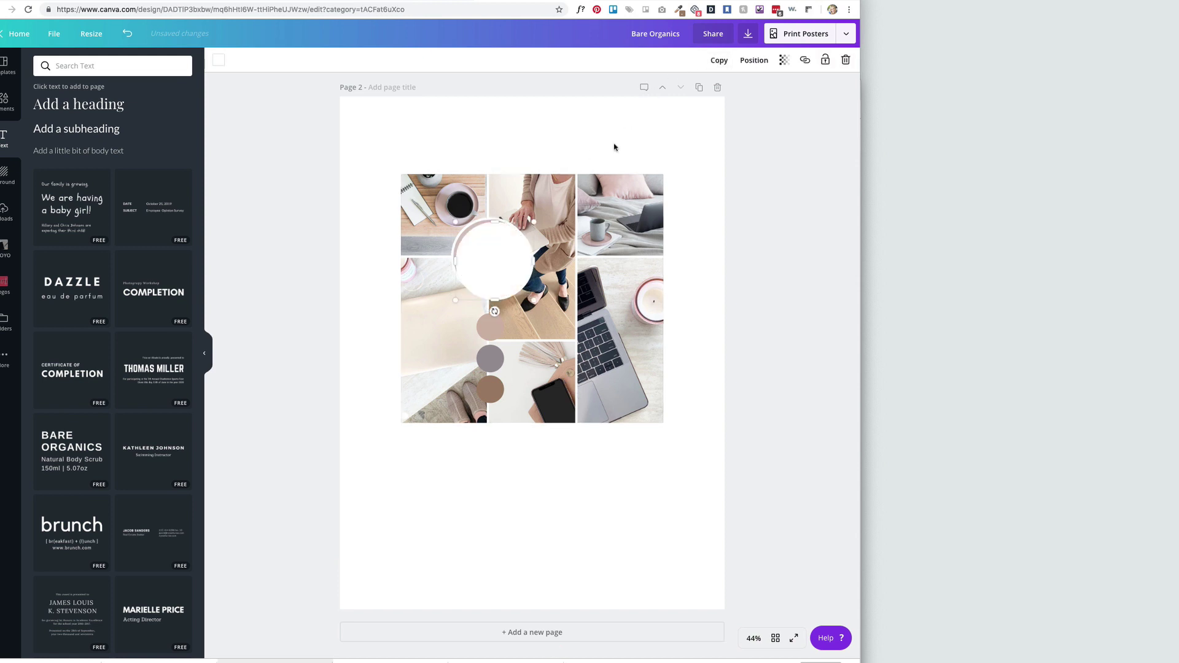
pyautogui.moveTo(536, 222); pyautogui.dragTo(492, 327)
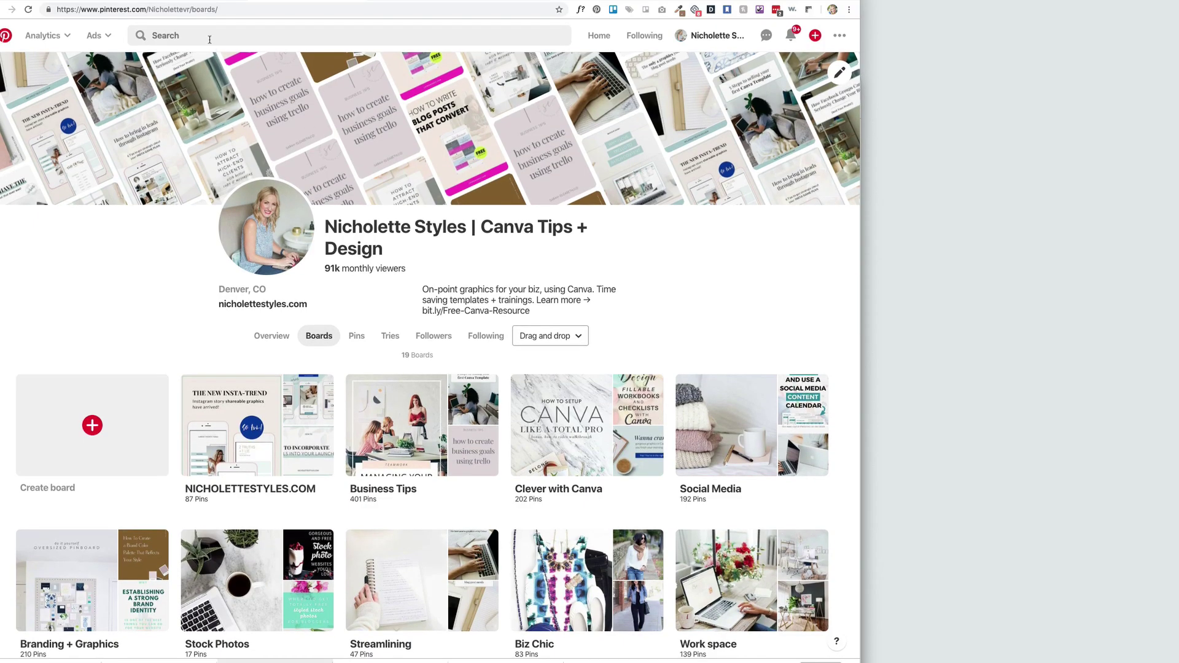
# Step: Search Pinterest for 'Feminine fonts' and browse the font-inspiration pins
pyautogui.click(208, 35)
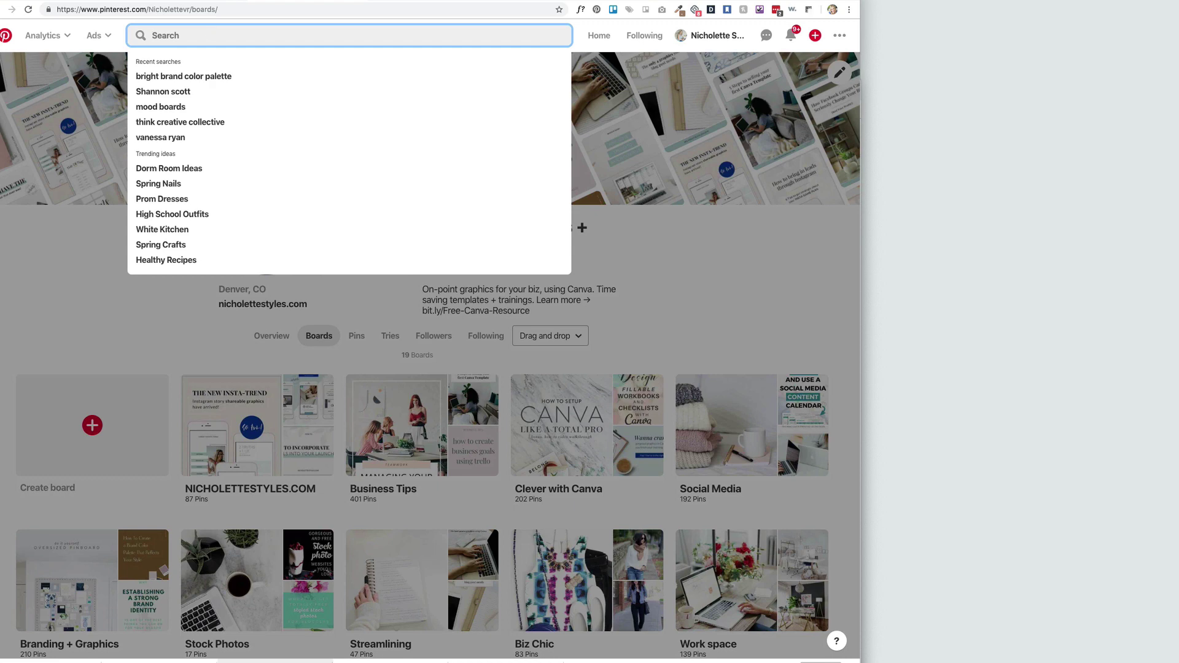
pyautogui.write('Femin')
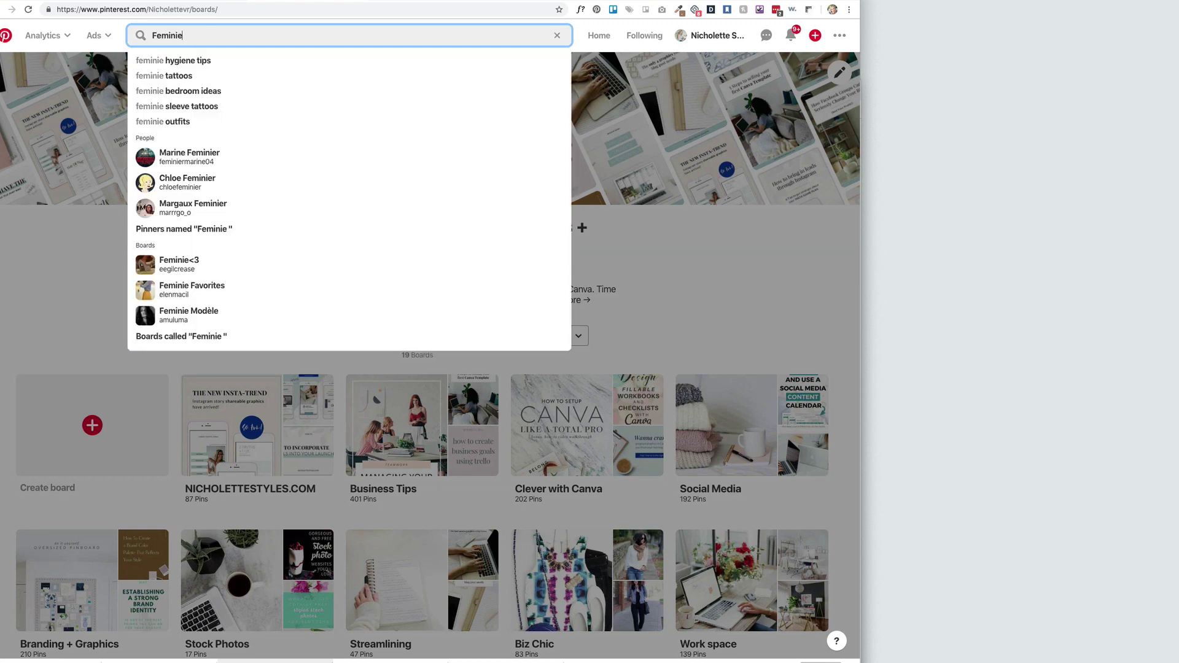
pyautogui.write('ine fonts')
pyautogui.press('Return')
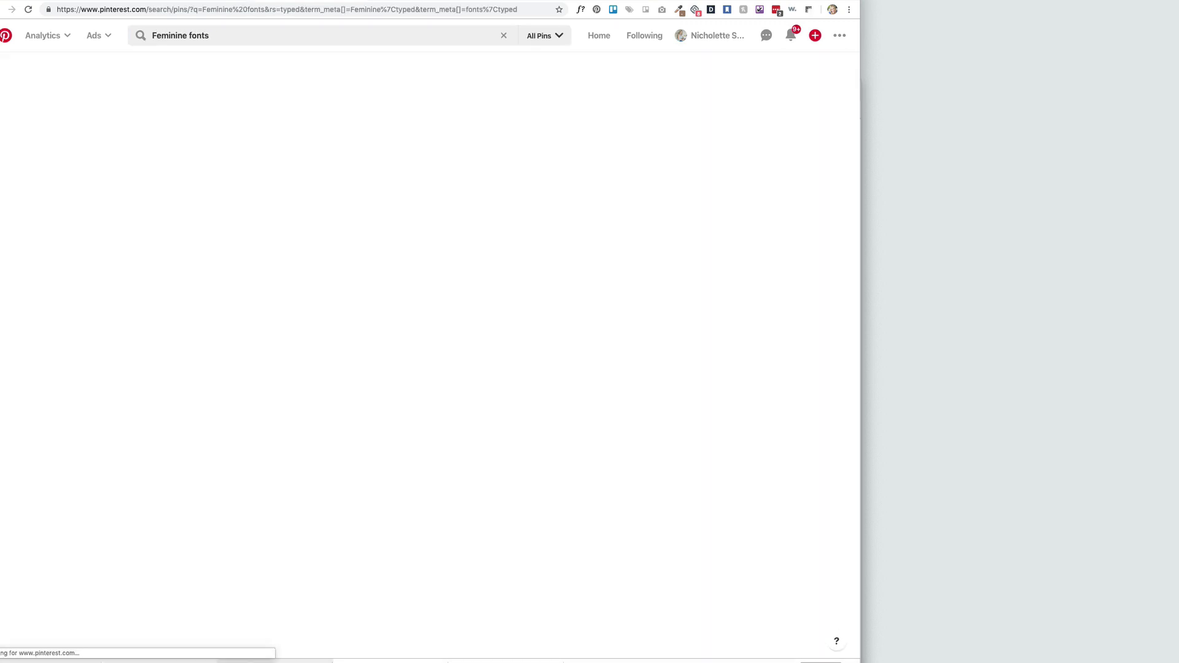
pyautogui.scroll(-4, 451, 320)
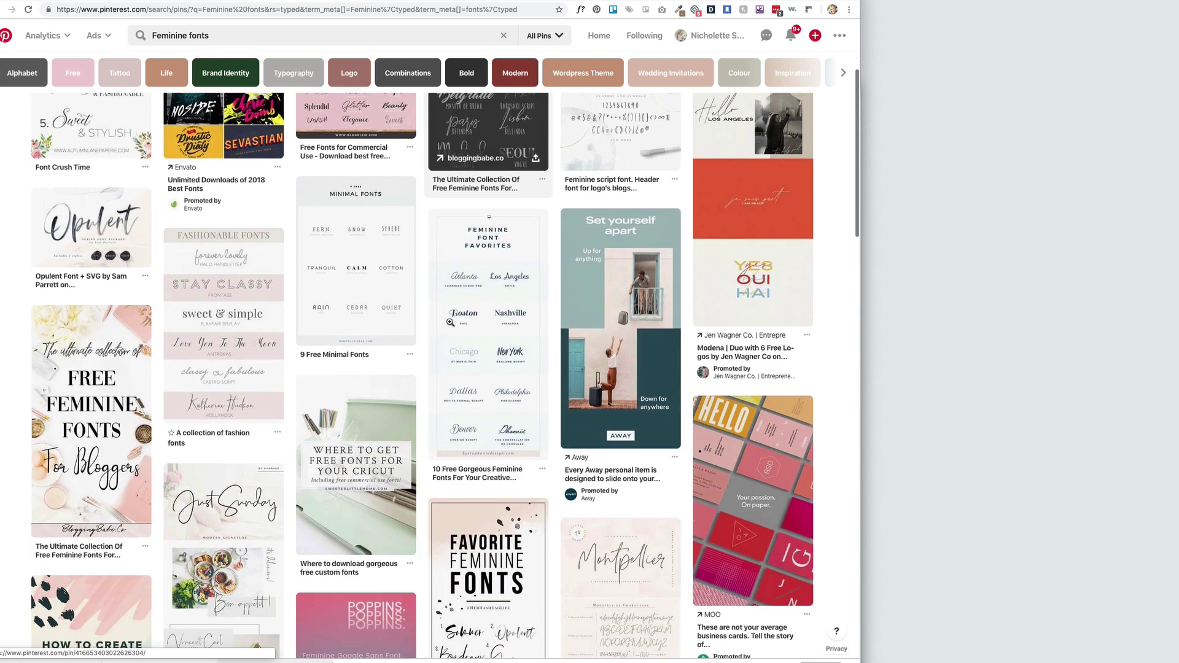
pyautogui.scroll(-5, 439, 316)
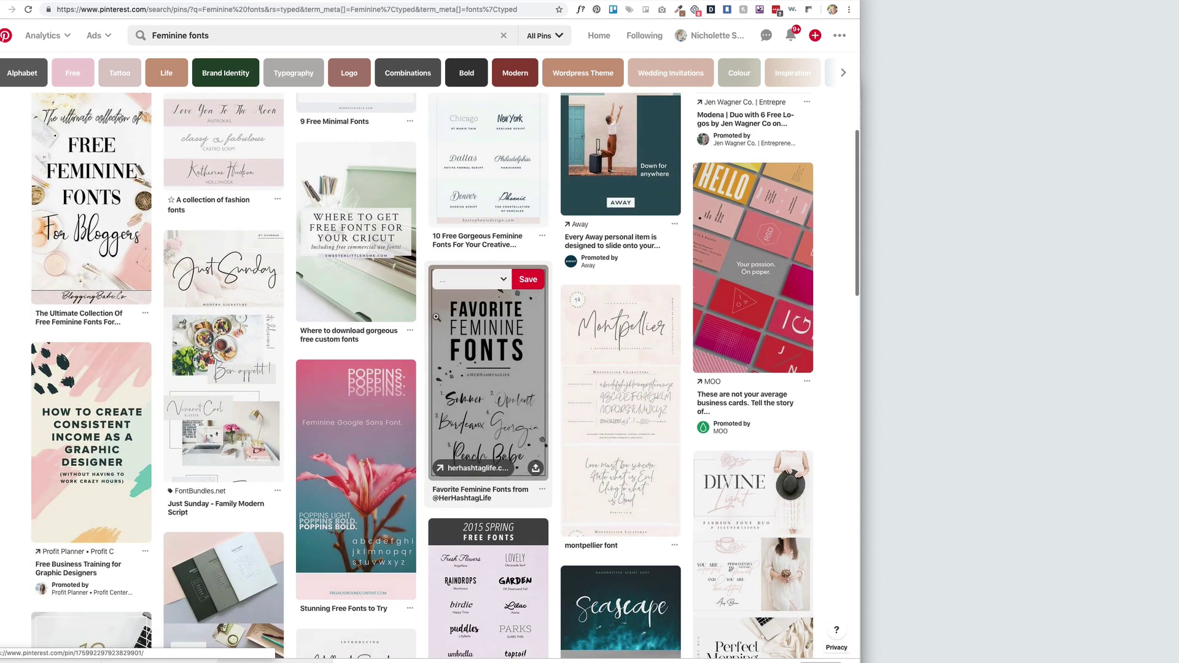
pyautogui.scroll(-2, 436, 317)
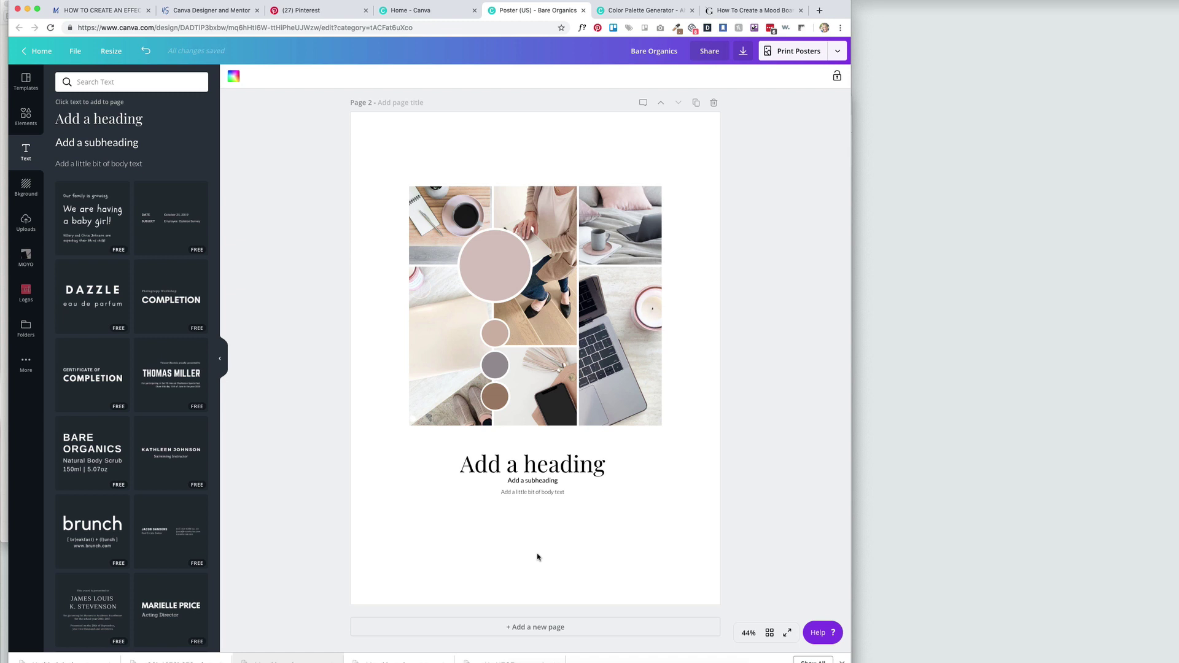
# Step: Nudge the body text slightly lower and select the white circle behind the top swatch
pyautogui.moveTo(539, 494); pyautogui.dragTo(539, 496)
pyautogui.click(548, 546)
pyautogui.click(496, 334)
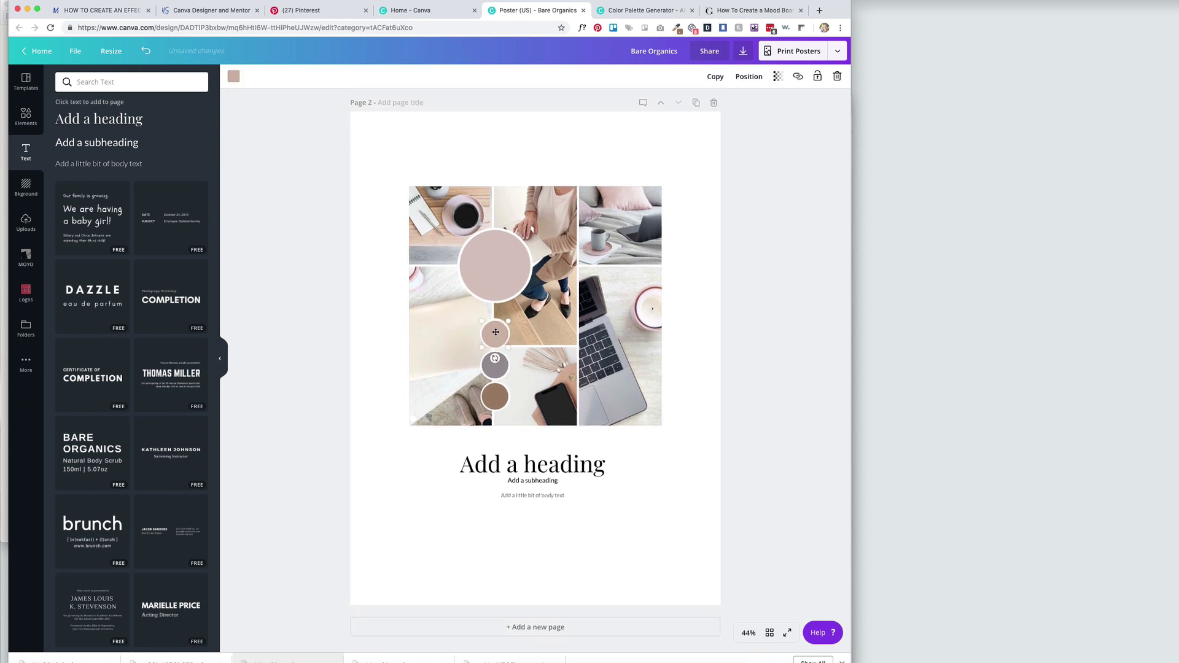
pyautogui.click(497, 334)
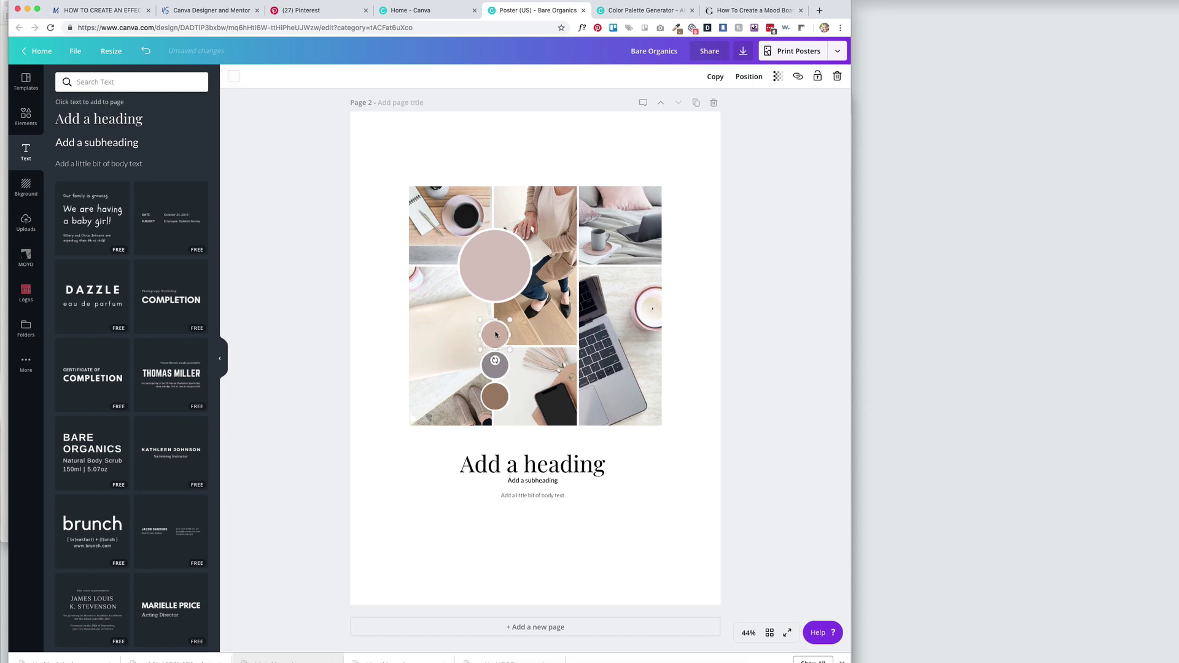